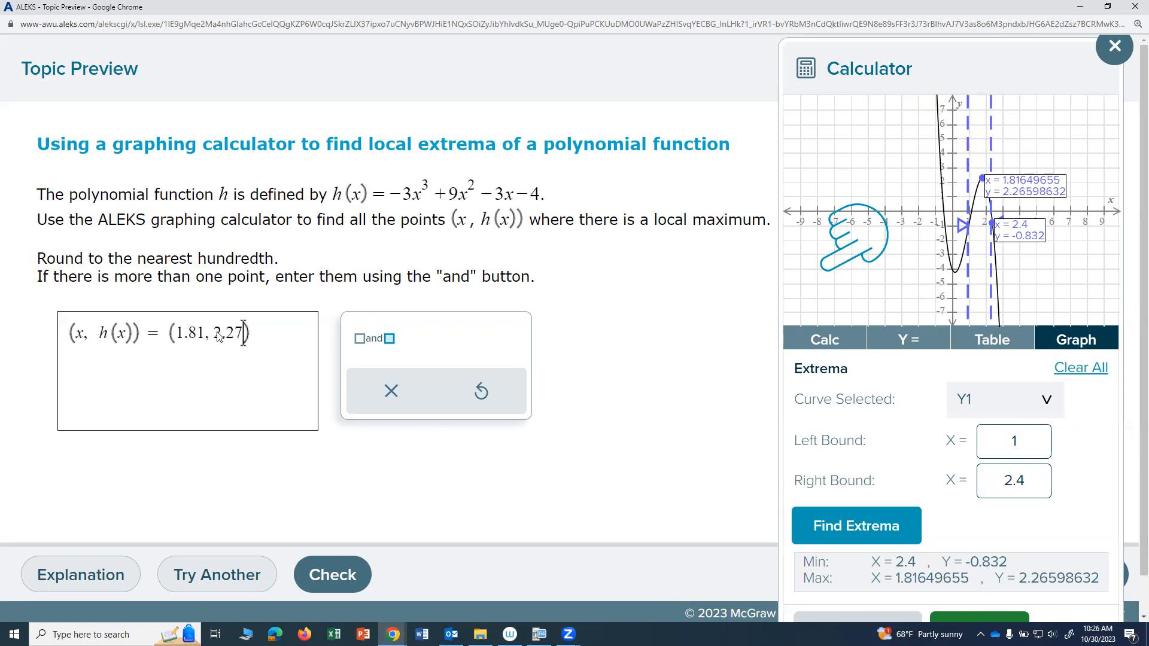
# Step: Submit the local maximum answer for checking
pyautogui.click(333, 574)
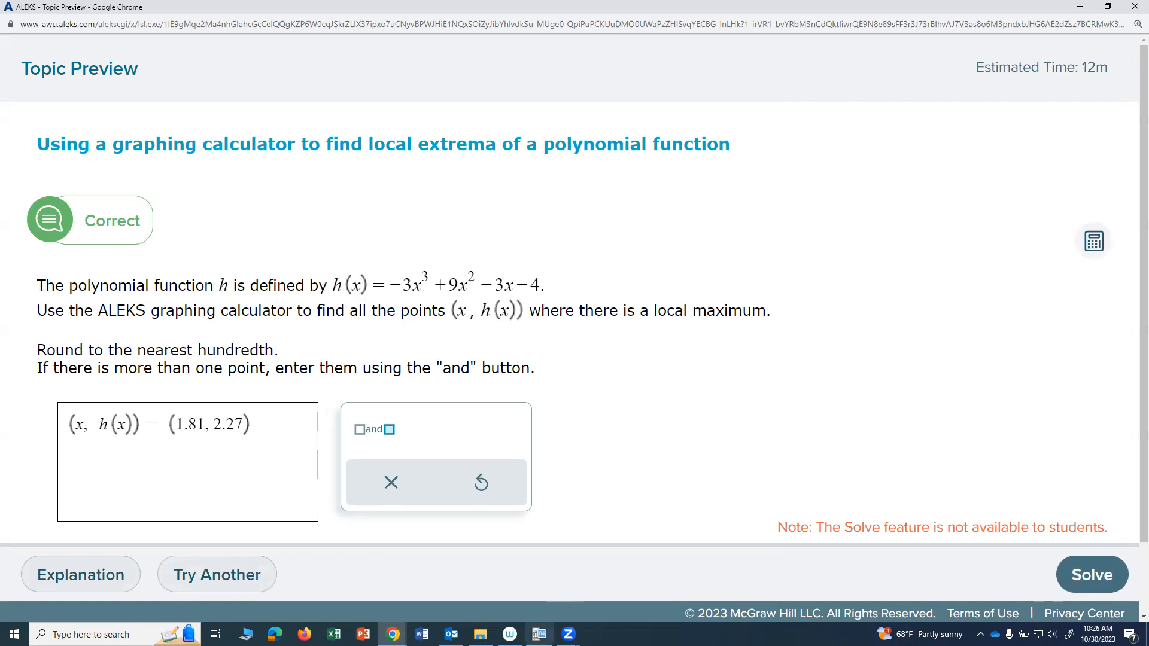
pyautogui.moveTo(510, 634)
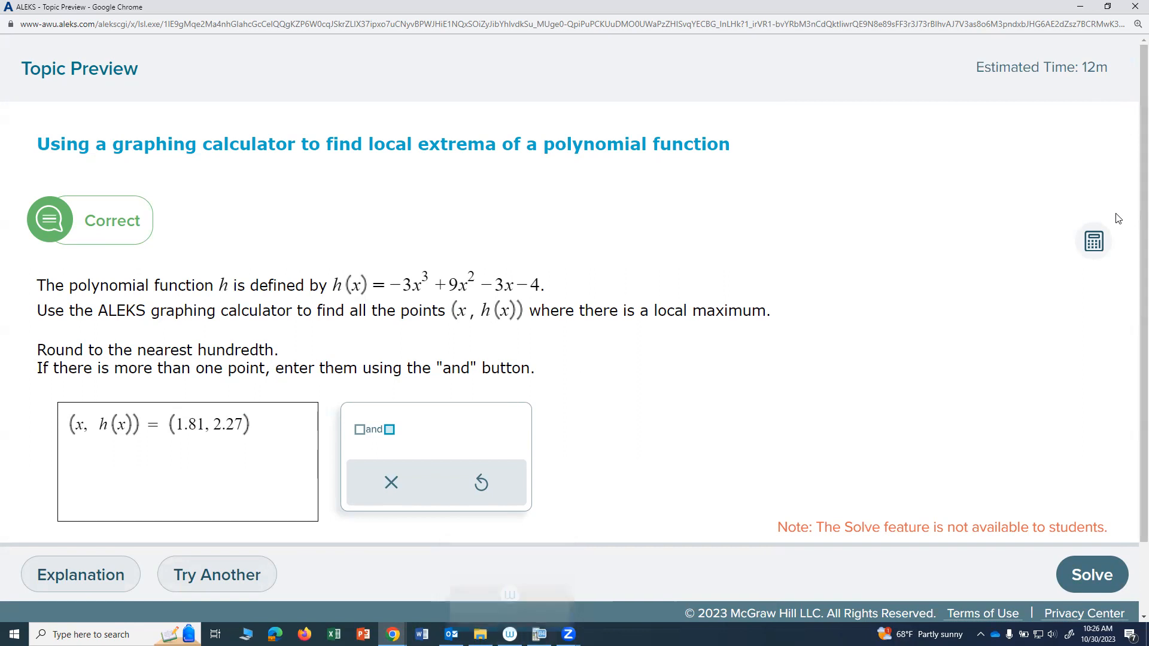
pyautogui.click(1082, 253)
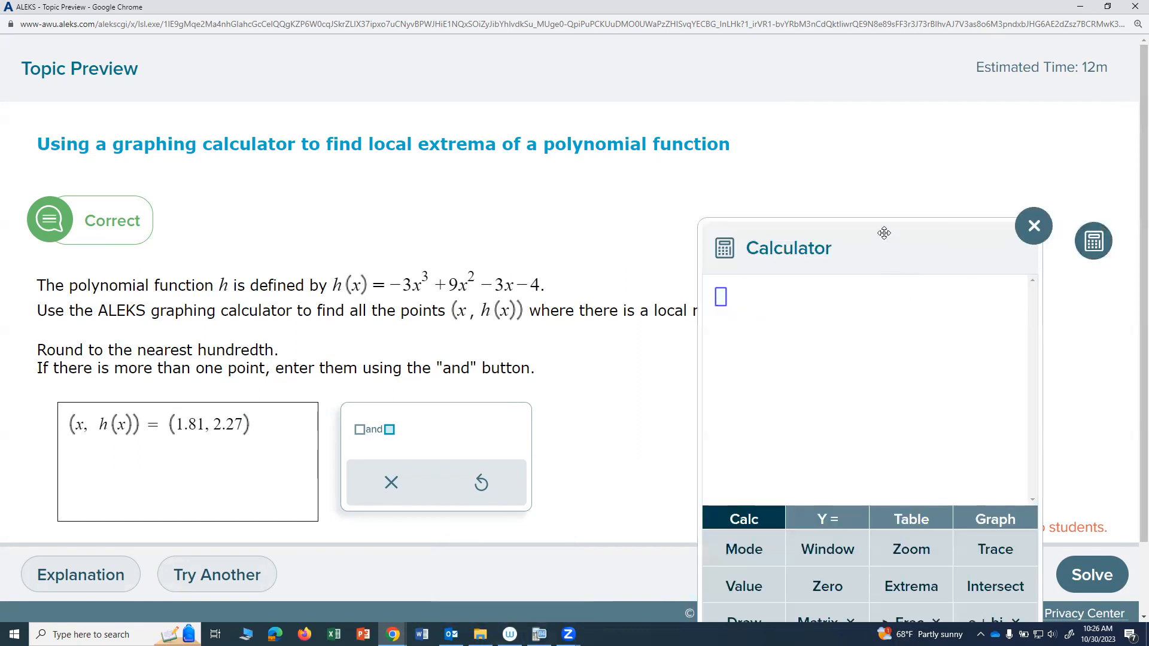
pyautogui.moveTo(905, 246); pyautogui.dragTo(1028, 5)
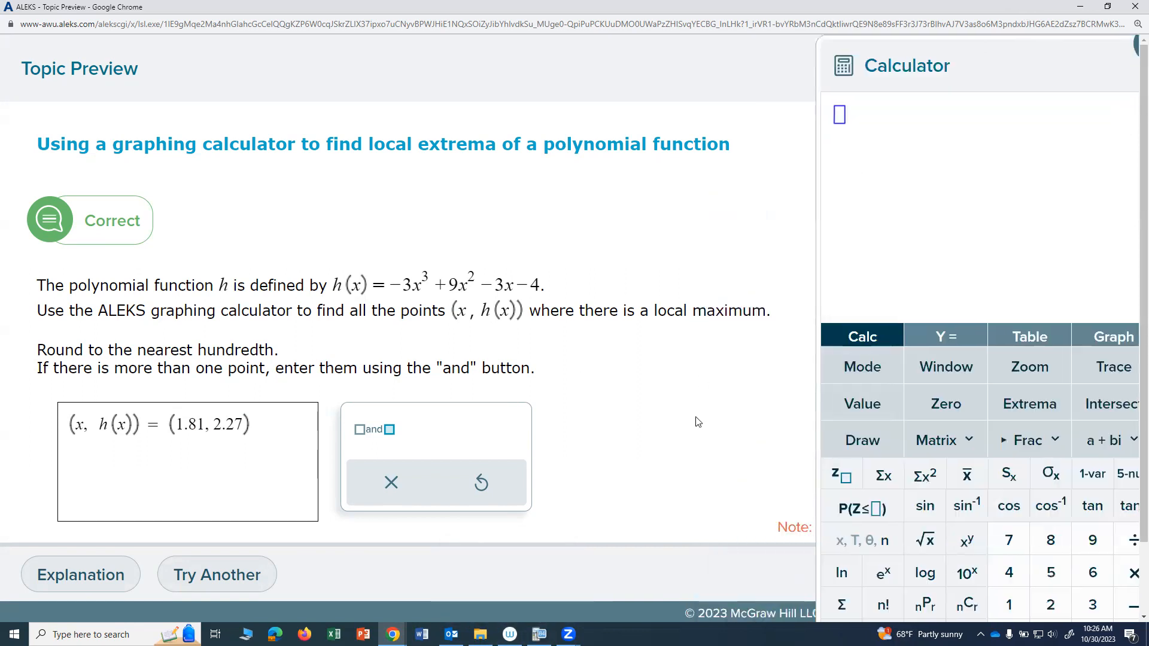
pyautogui.click(1101, 336)
pyautogui.click(947, 337)
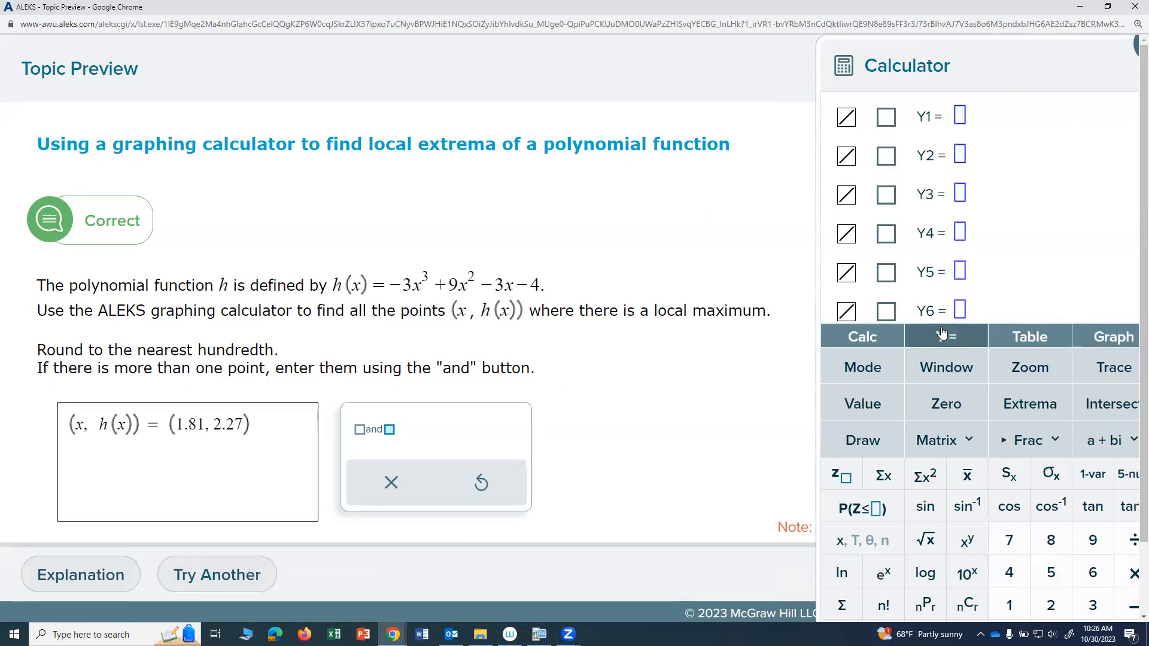
pyautogui.moveTo(987, 94); pyautogui.dragTo(903, 129)
pyautogui.click(1077, 80)
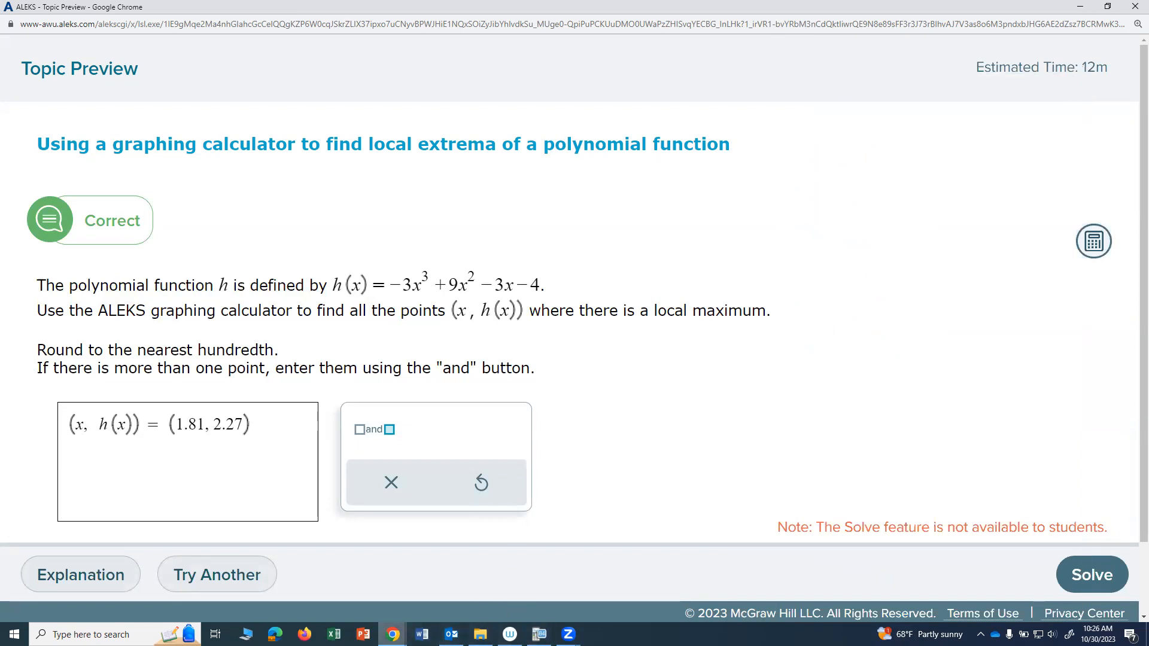
# Step: Close the extrema topic preview and open "Using a graphing calculator to find zeros of a polynomial function" in a maximized window
pyautogui.moveTo(393, 635)
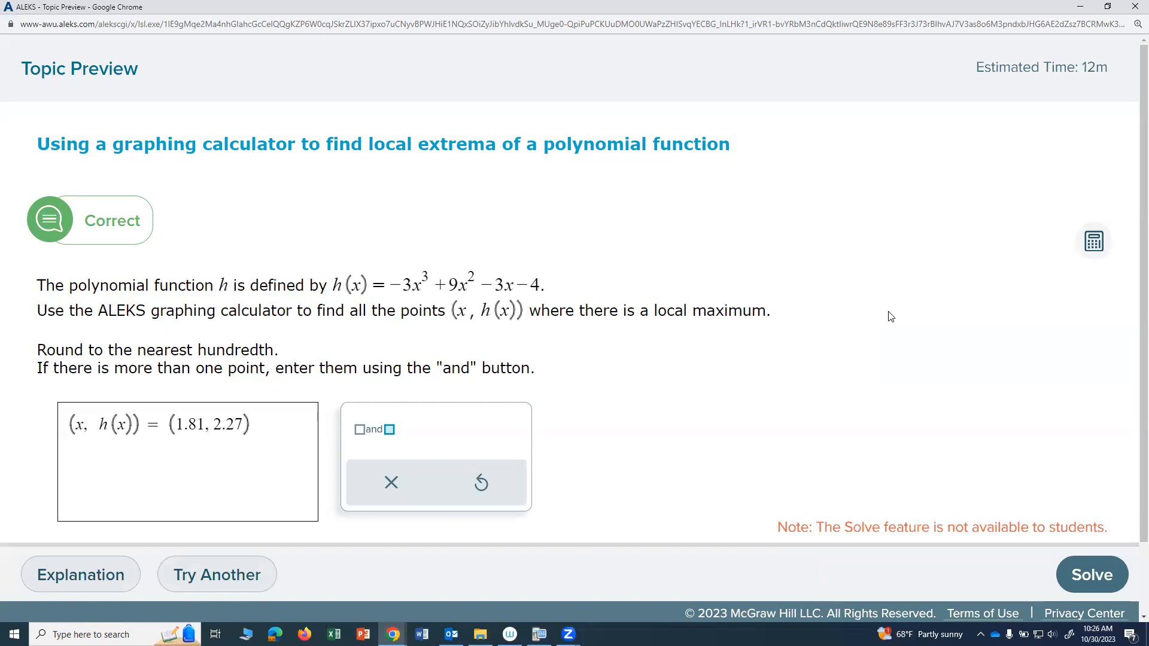
pyautogui.click(1133, 8)
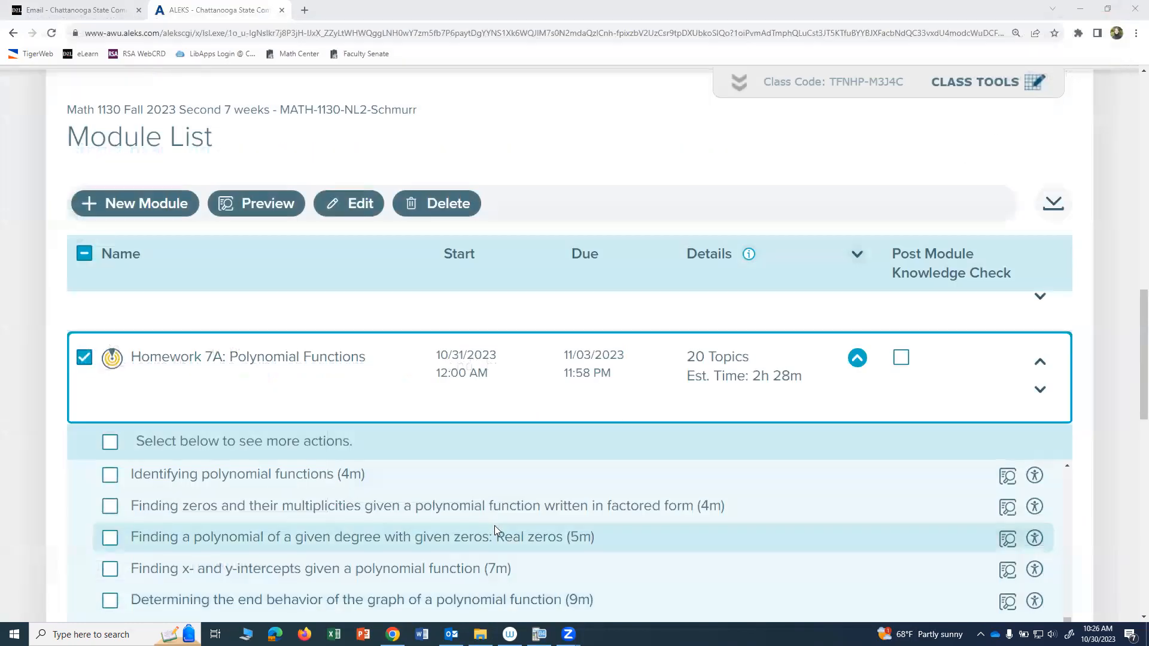
pyautogui.scroll(-5, 1081, 462)
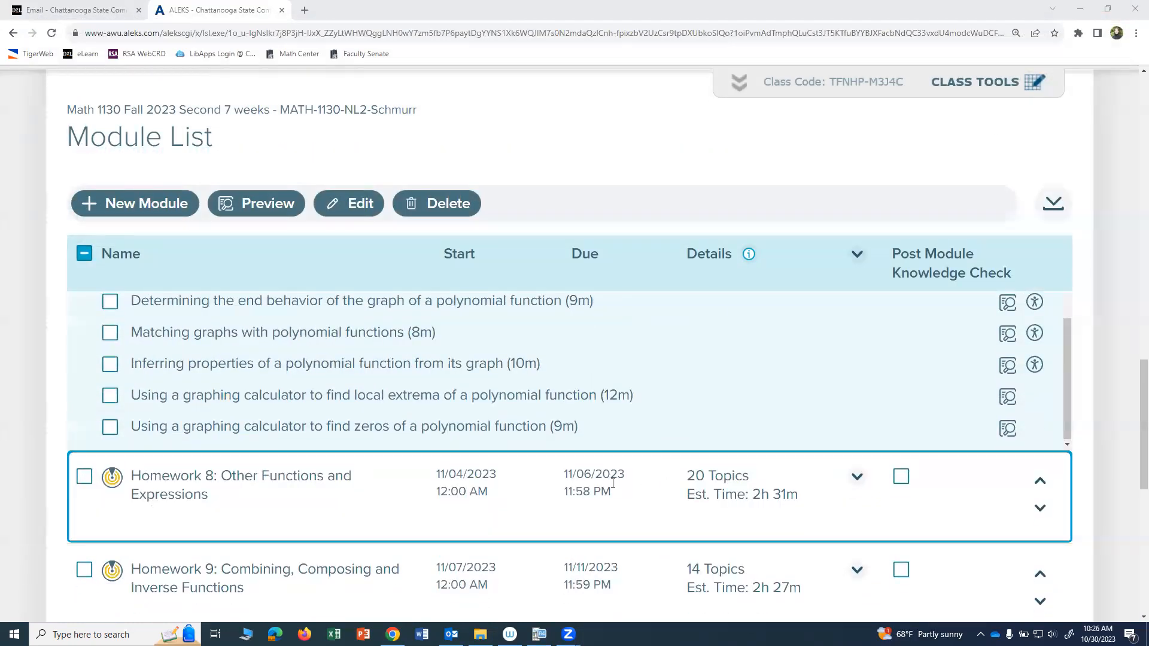
pyautogui.click(1007, 428)
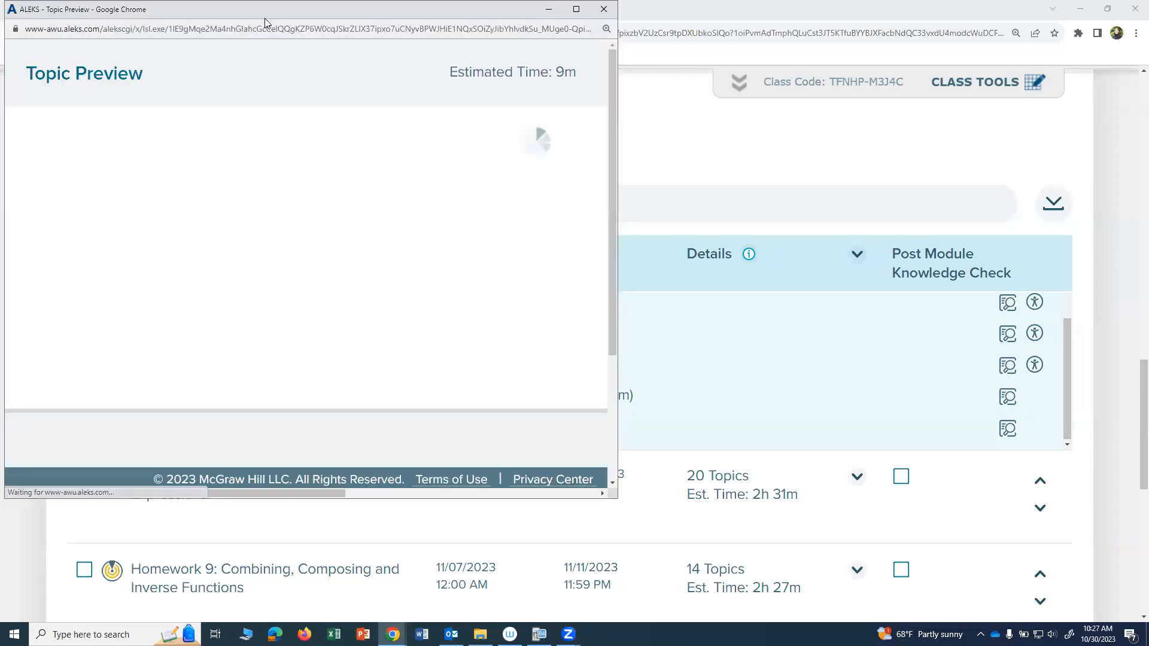
pyautogui.moveTo(259, 10); pyautogui.dragTo(292, 88)
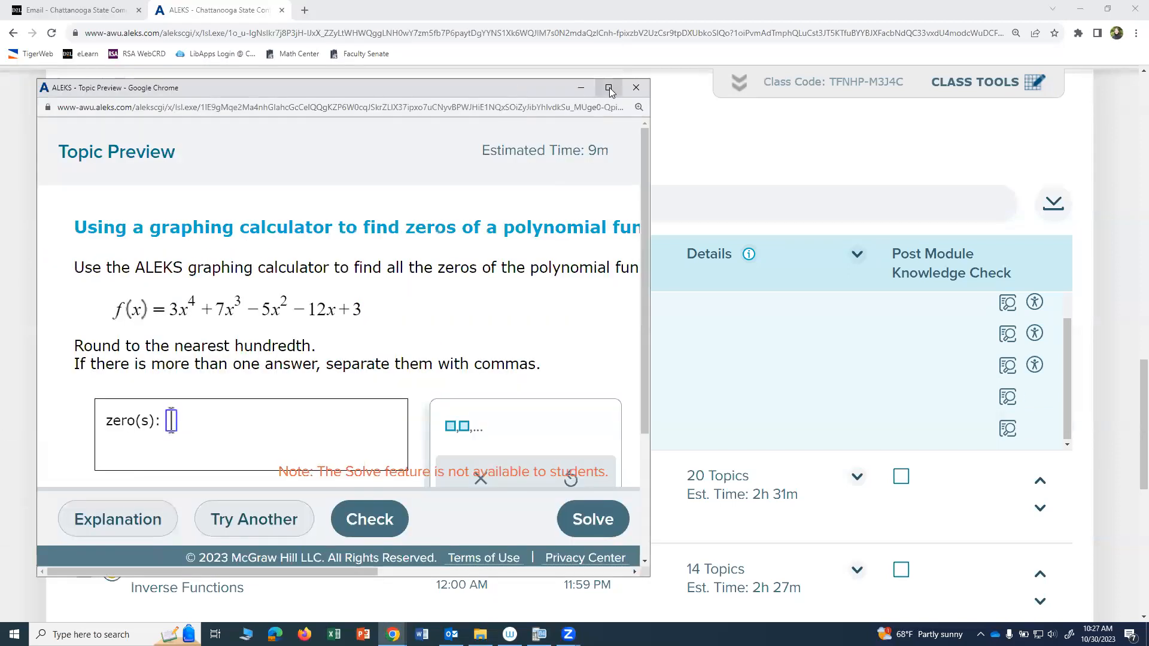
pyautogui.click(609, 86)
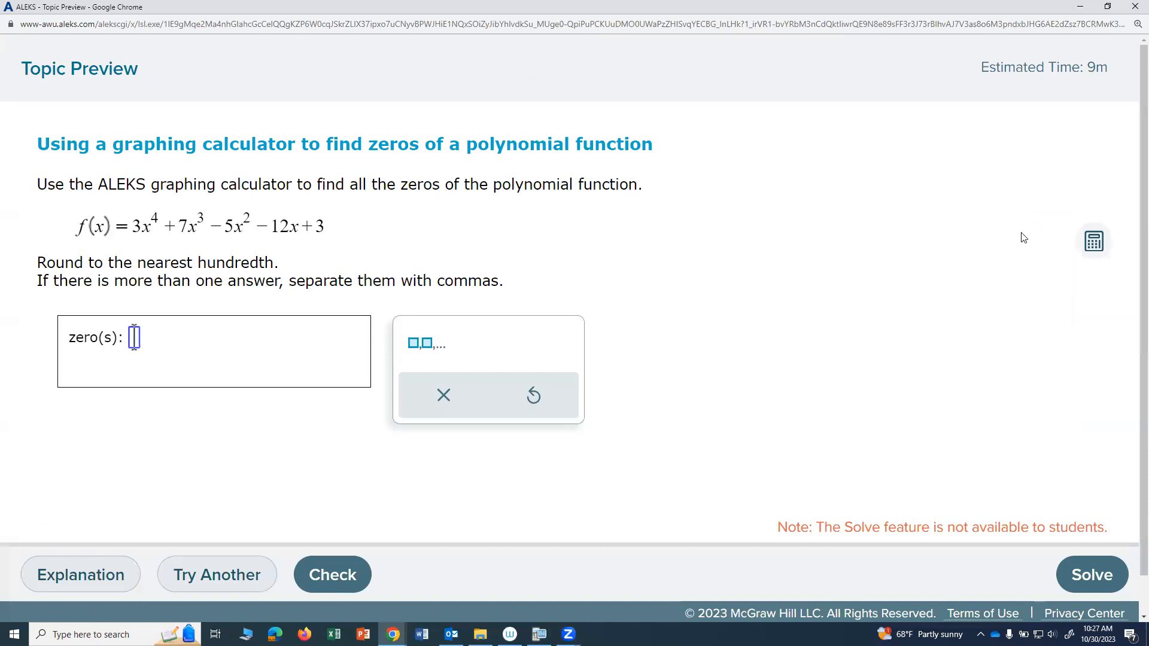
# Step: Open the graphing calculator, move it clear of the question, and show its function editor
pyautogui.click(1094, 241)
pyautogui.moveTo(897, 248); pyautogui.dragTo(976, 46)
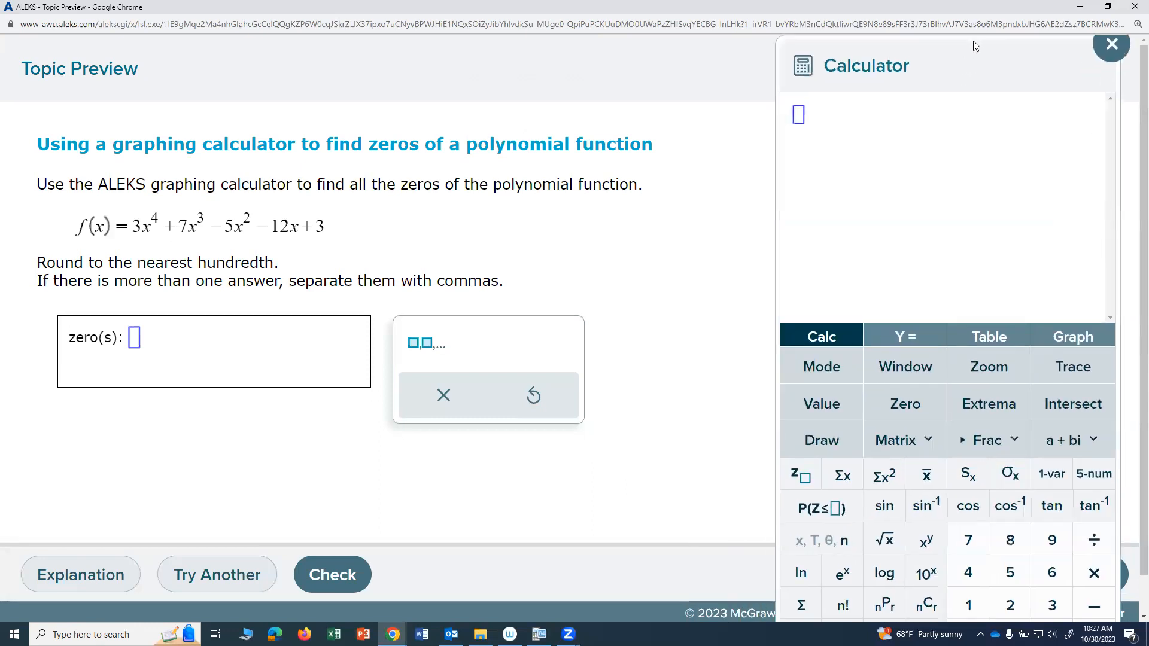
pyautogui.click(922, 340)
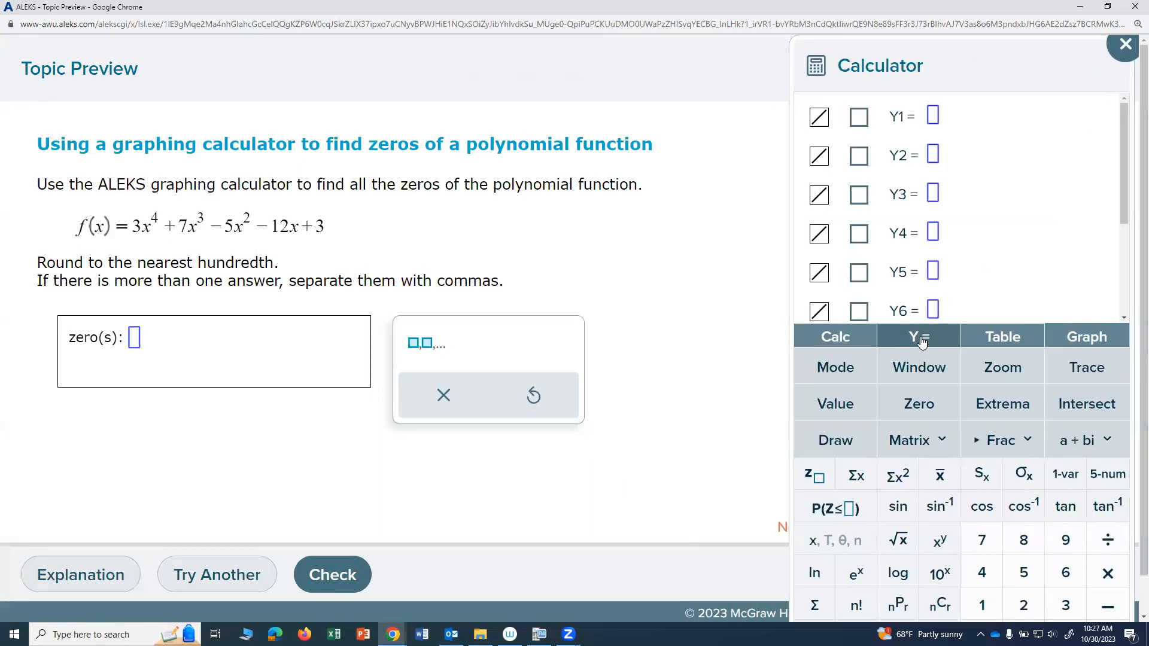
# Step: Enter 3x^4 + 7x^3 - 5x^2 - 12x + 3 as Y1 and graph it
pyautogui.click(935, 117)
pyautogui.write('3')
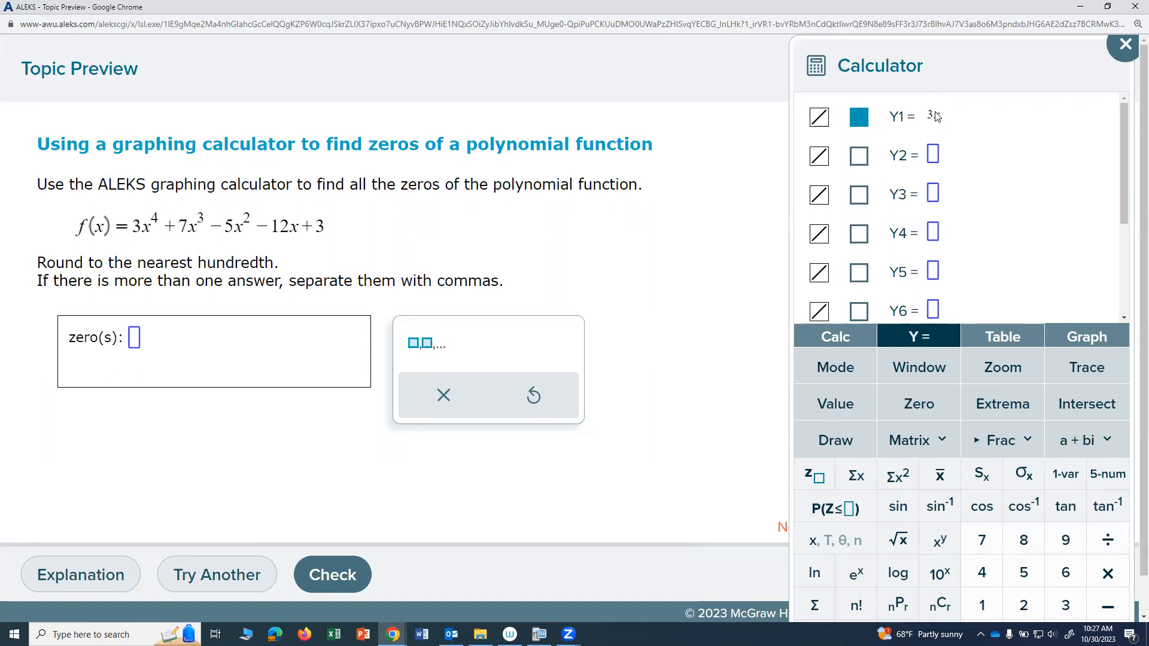
pyautogui.write('x^')
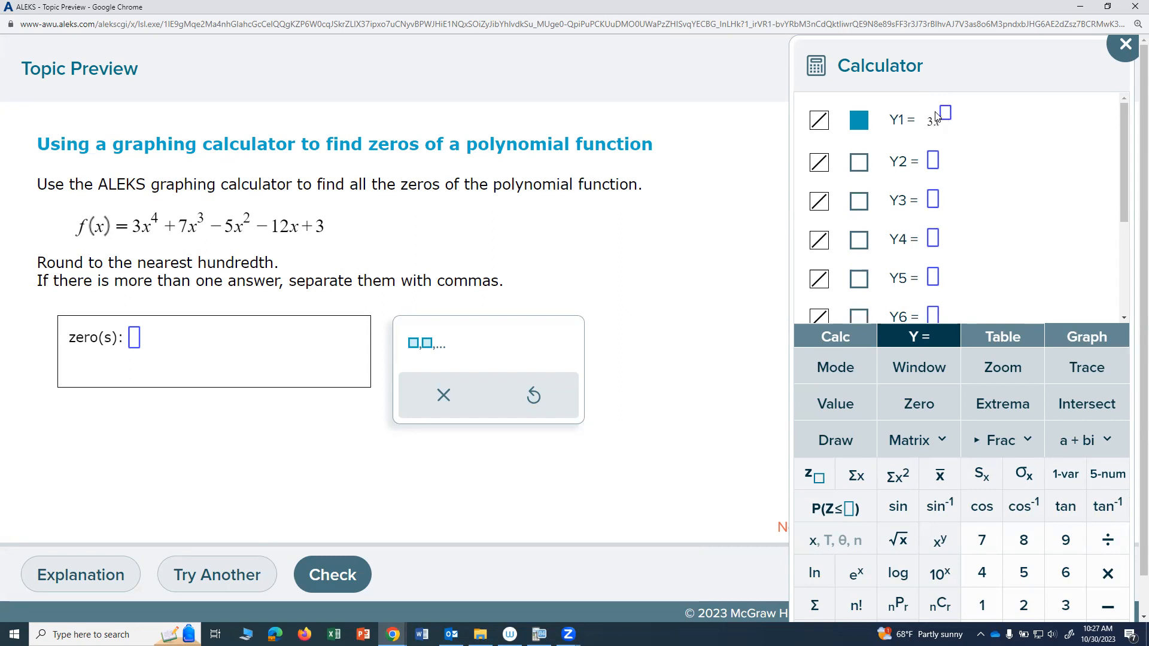
pyautogui.write('4')
pyautogui.press('Right')
pyautogui.write('+ 7x^3')
pyautogui.press('Right')
pyautogui.write('-5')
pyautogui.write('x')
pyautogui.write('^2')
pyautogui.press('Right')
pyautogui.write('-12')
pyautogui.write('x')
pyautogui.write('+3')
pyautogui.click(1086, 337)
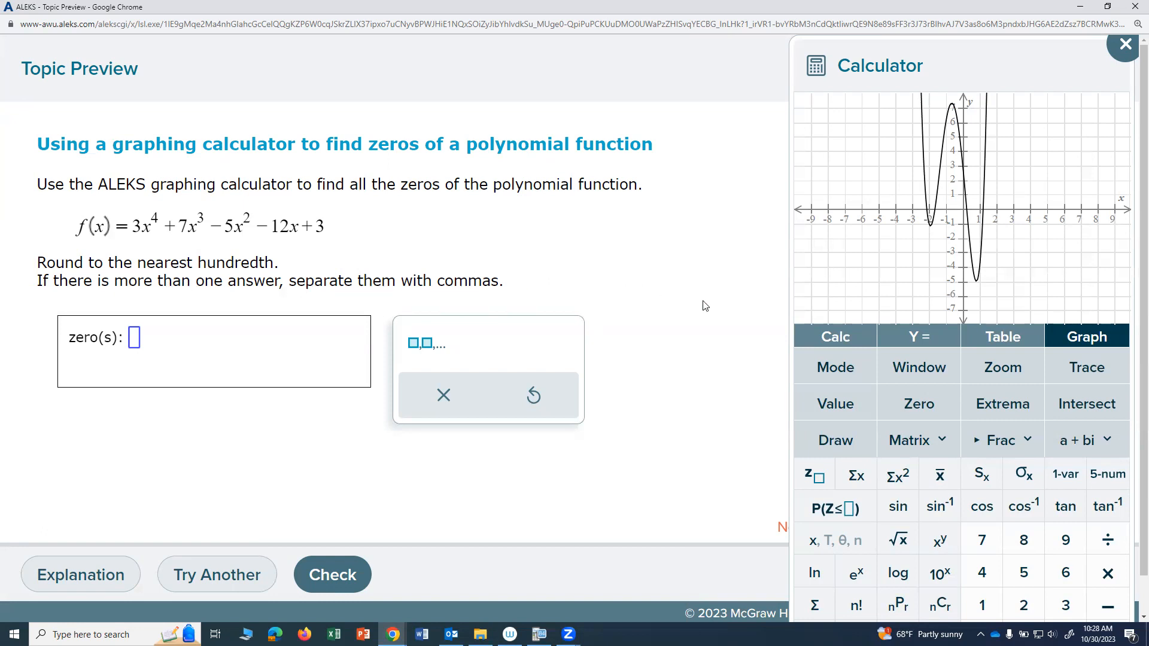
# Step: Find the leftmost zero of Y1 using a left bound of about -2.45 and a right bound of about -1.82
pyautogui.click(920, 406)
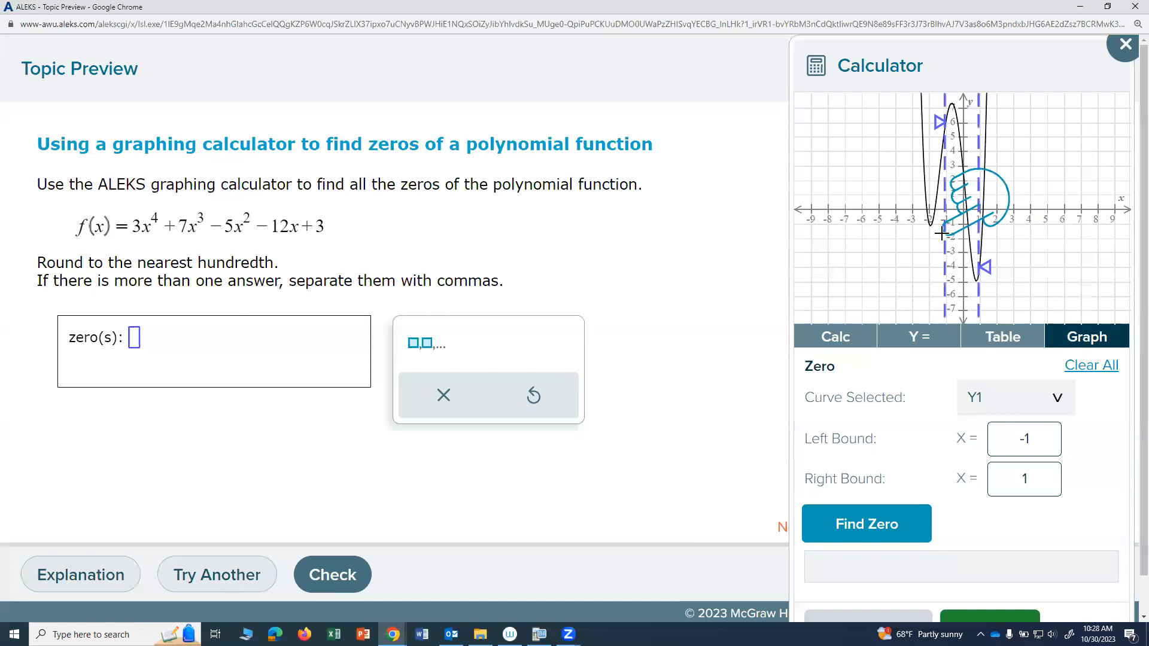
pyautogui.moveTo(938, 122); pyautogui.dragTo(905, 125)
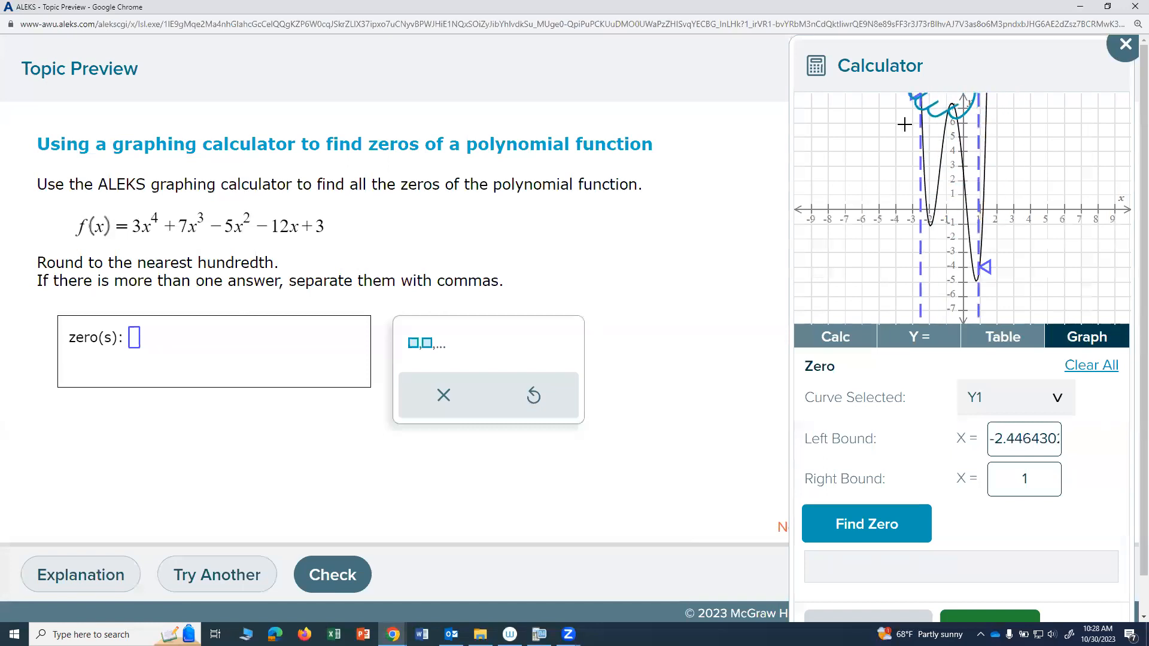
pyautogui.moveTo(986, 266); pyautogui.dragTo(931, 268)
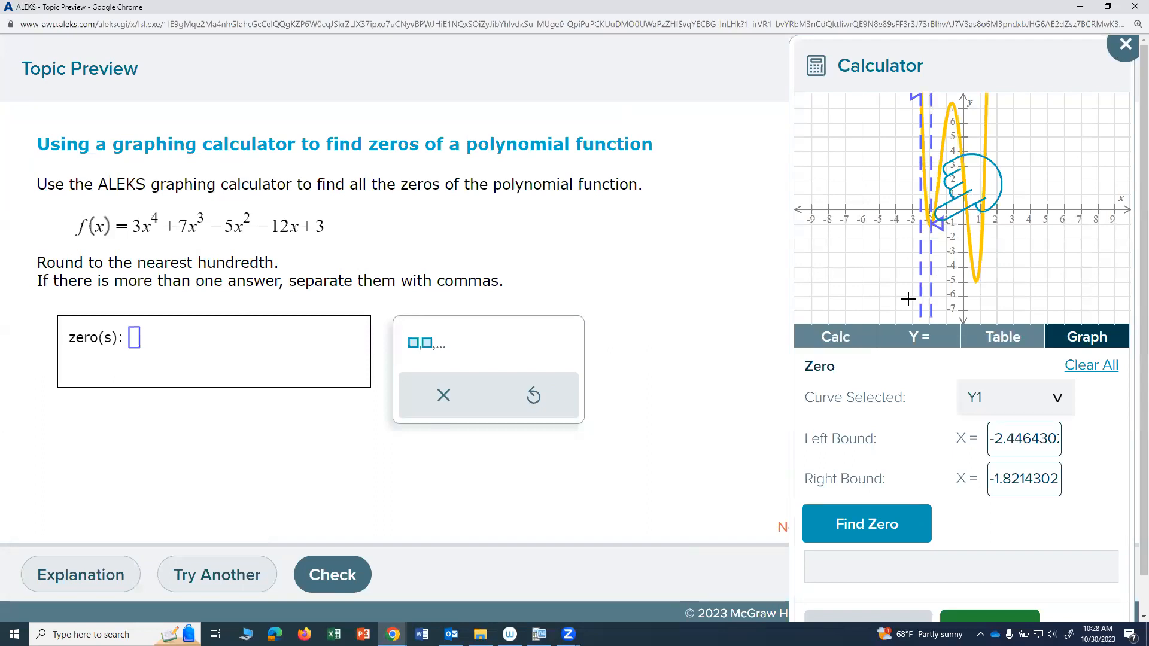
pyautogui.click(883, 528)
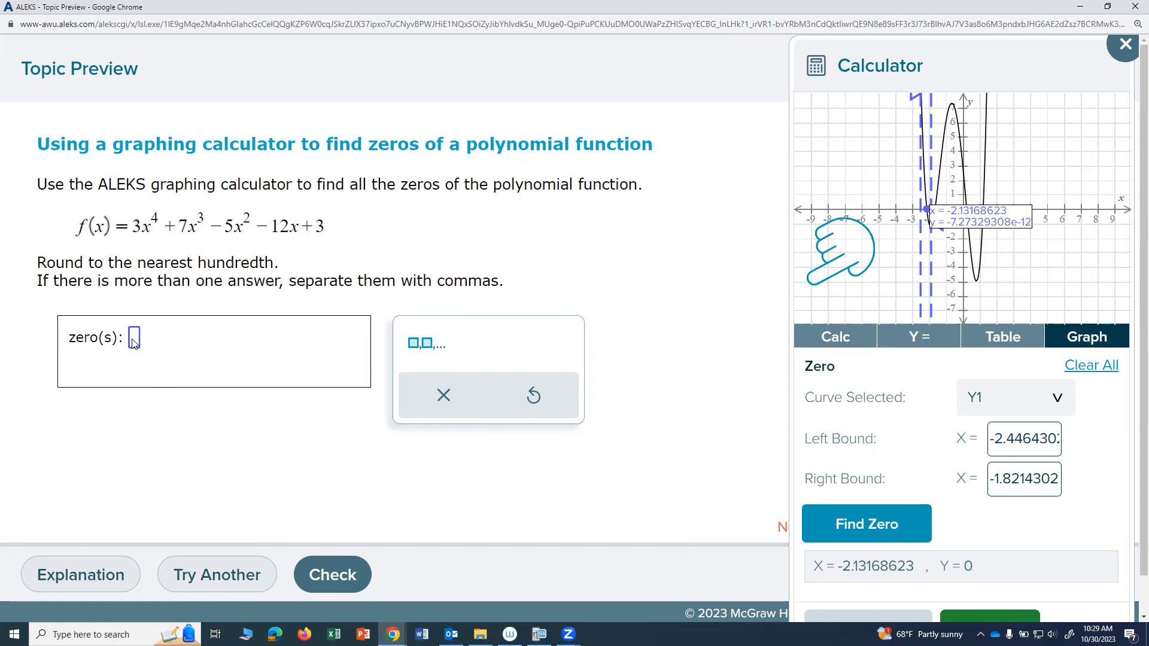
# Step: Enter -2.13 as the first zero in the answer and add a comma for another entry
pyautogui.write('-')
pyautogui.write('2')
pyautogui.write('.13')
pyautogui.write(',')
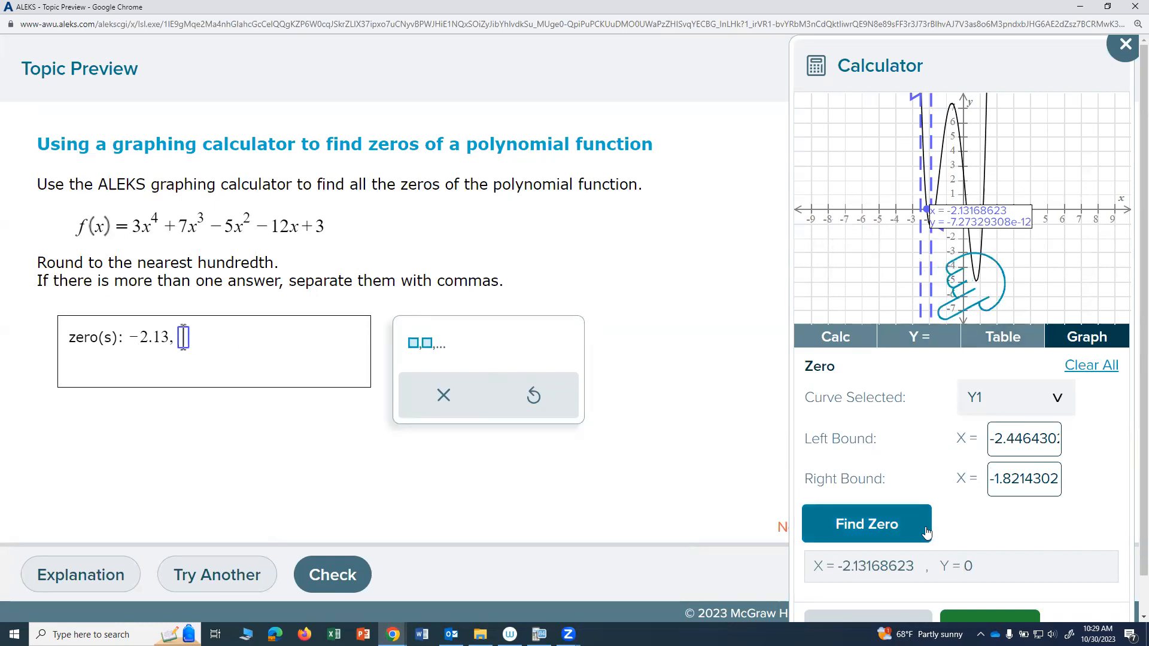
# Step: Find the second zero of Y1 using a left bound of about -1.82 and a right bound of about -1.26
pyautogui.scroll(-1, 1008, 531)
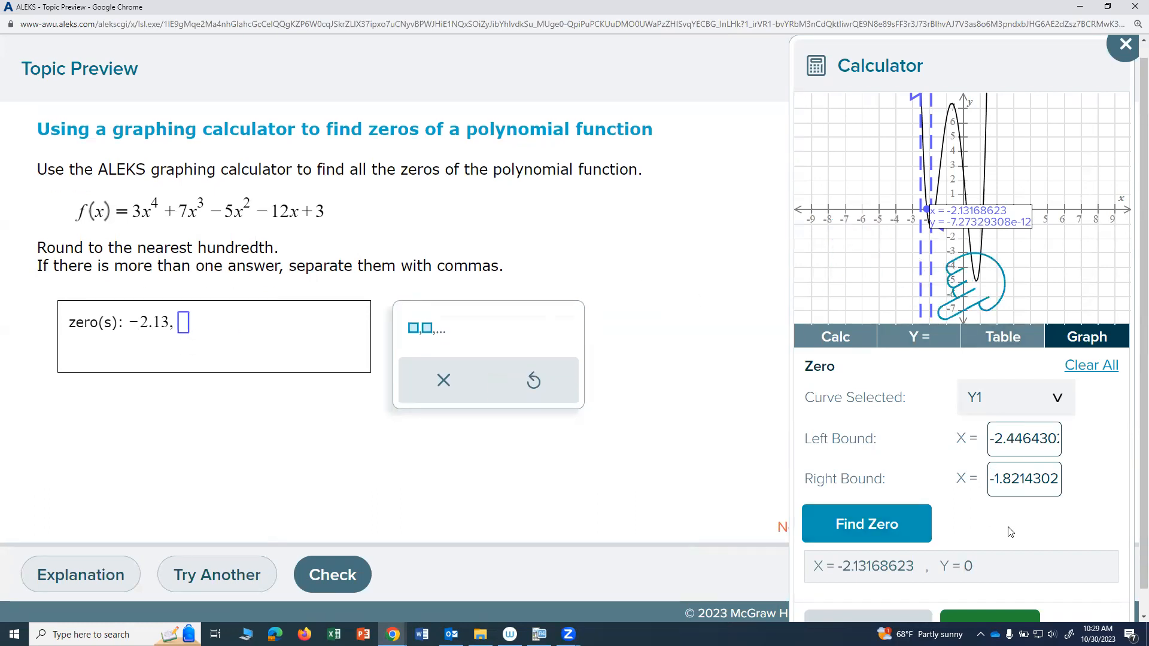
pyautogui.click(1017, 618)
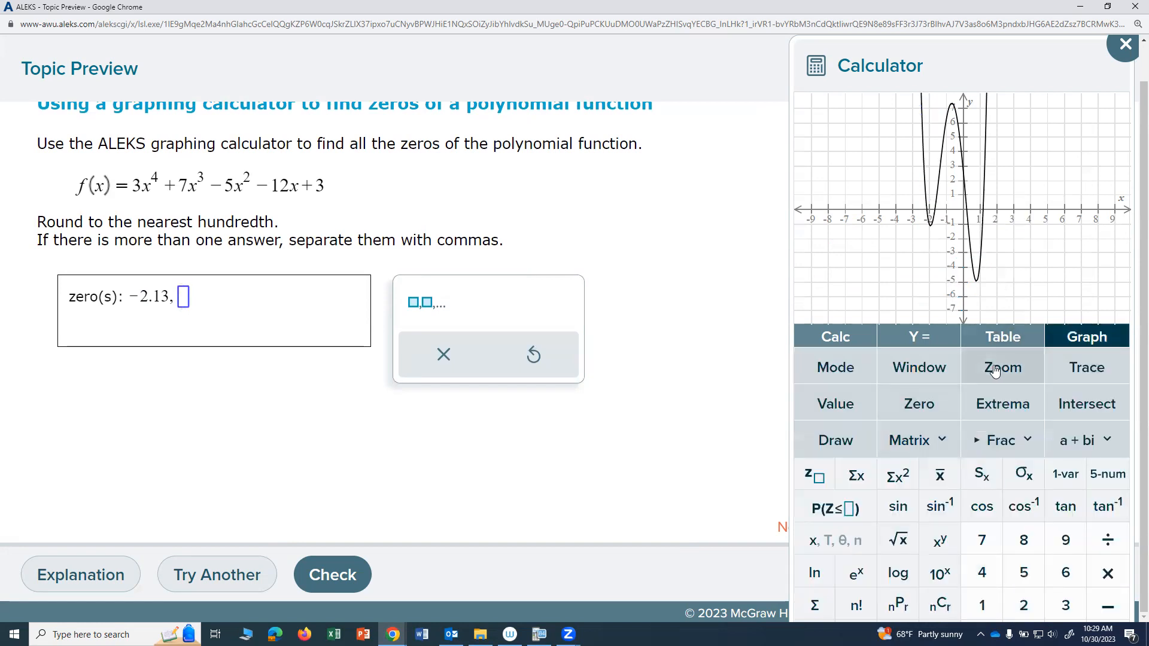
pyautogui.click(922, 407)
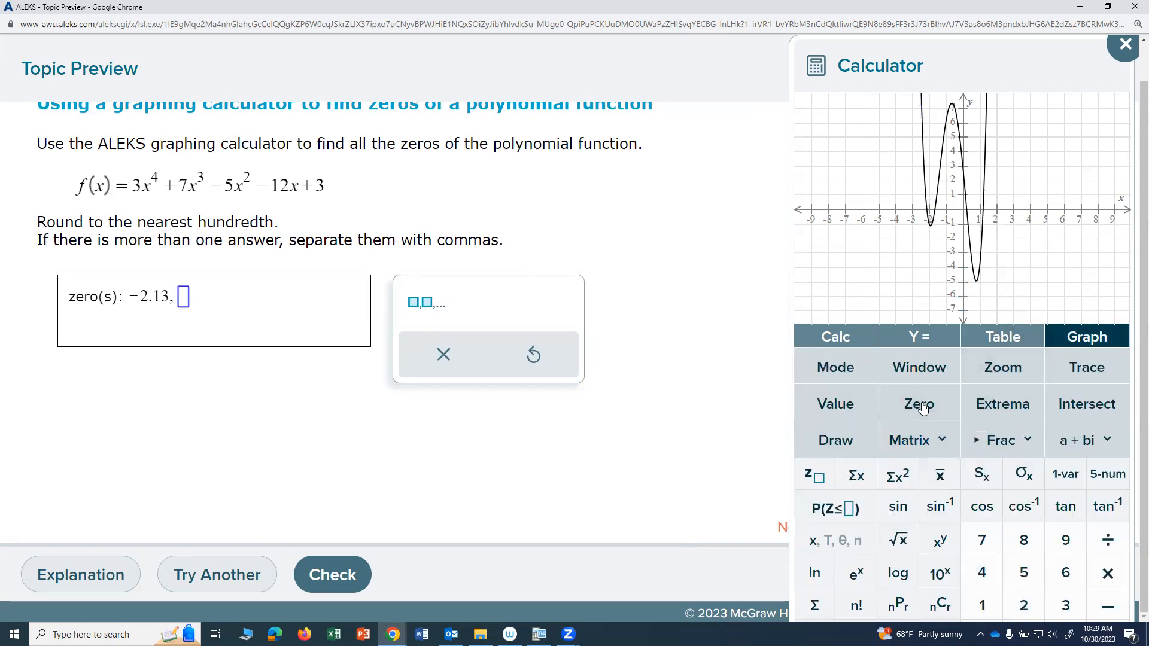
pyautogui.moveTo(938, 119); pyautogui.dragTo(929, 123)
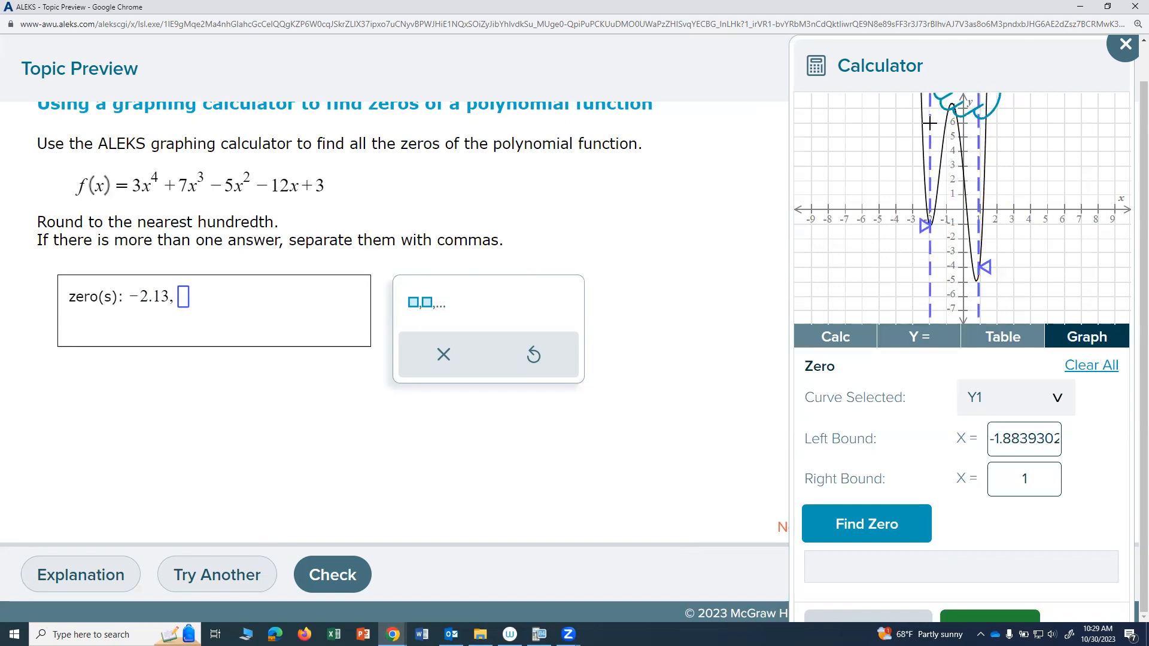
pyautogui.moveTo(930, 123); pyautogui.dragTo(931, 122)
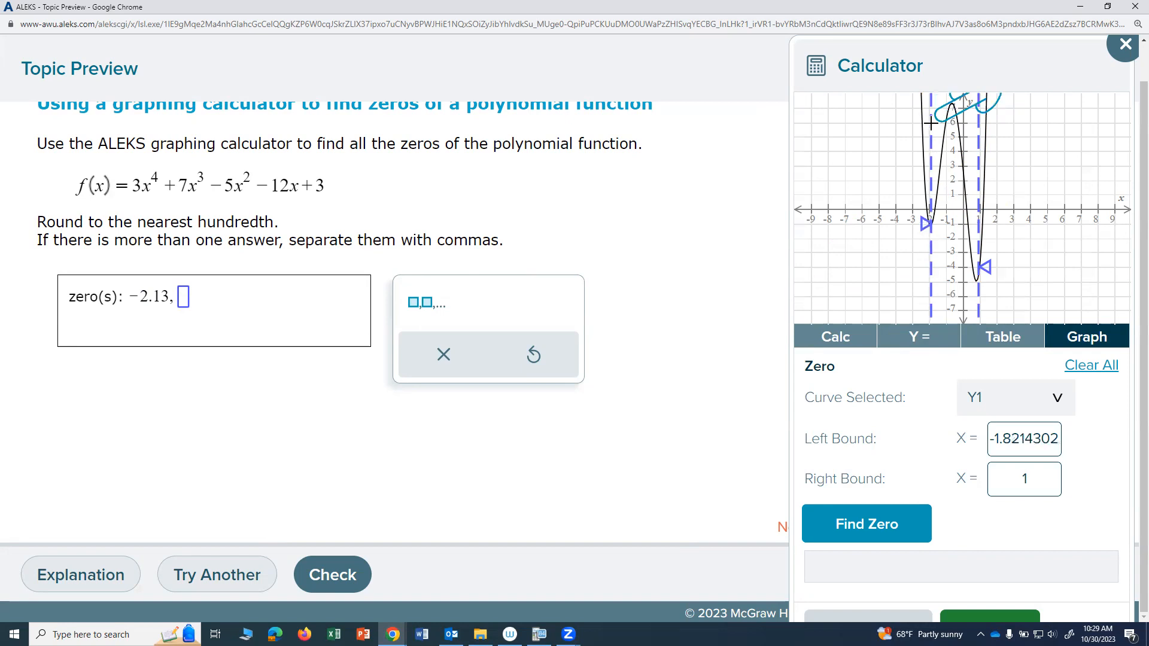
pyautogui.moveTo(987, 267); pyautogui.dragTo(940, 270)
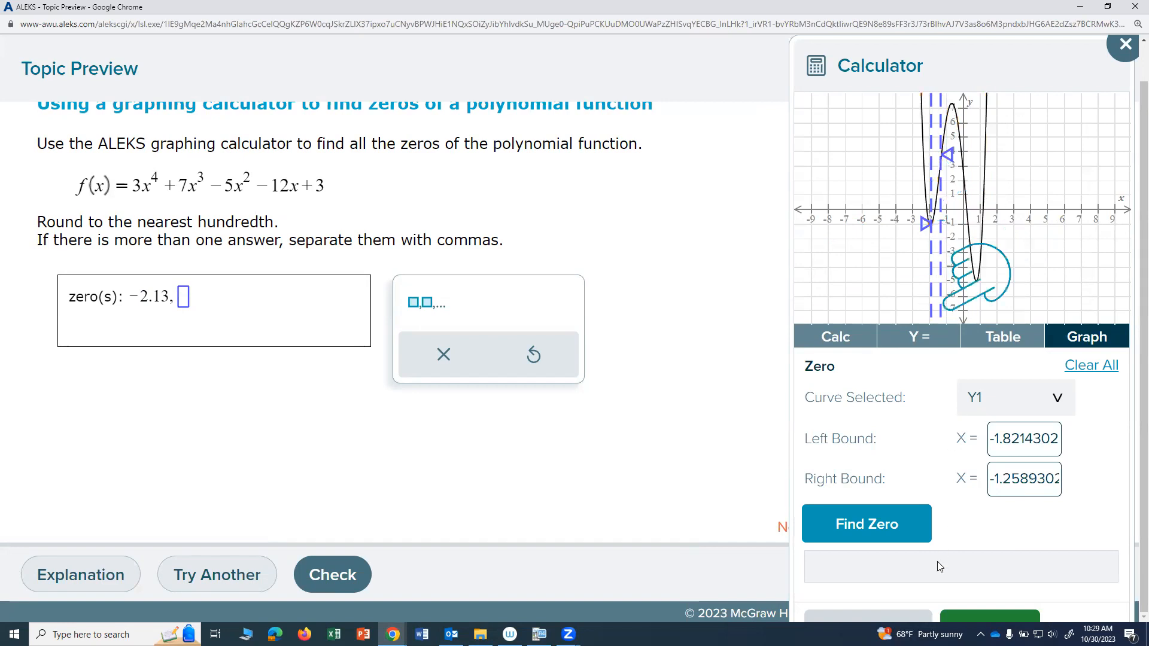
pyautogui.click(897, 530)
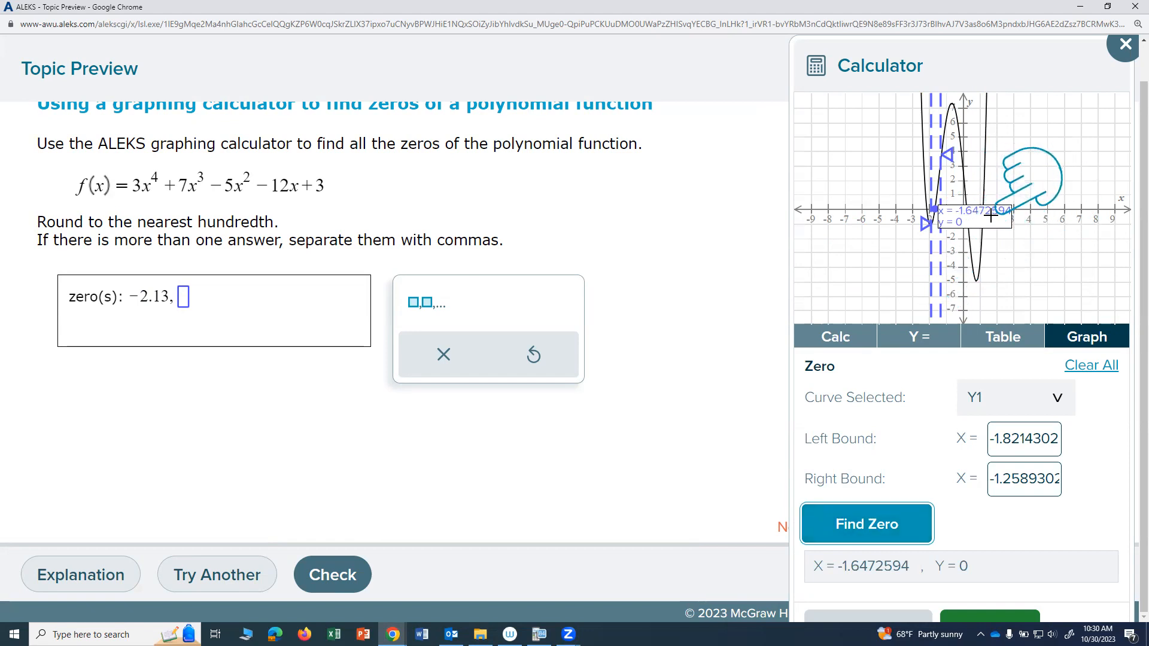
# Step: Enter -1.65 as the second zero in the answer and add a comma for another entry
pyautogui.click(182, 298)
pyautogui.write('-1.65')
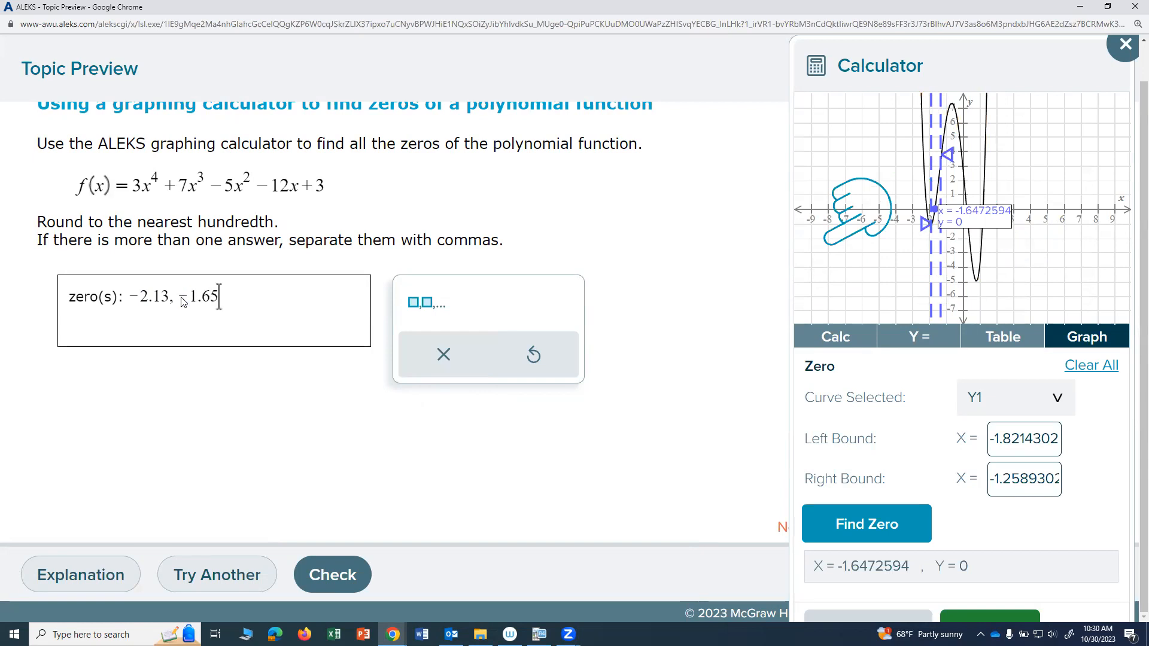
pyautogui.write(',')
# Step: Find the third zero of Y1 using a left bound of about -0.32 and a right bound of about 0.68
pyautogui.click(971, 619)
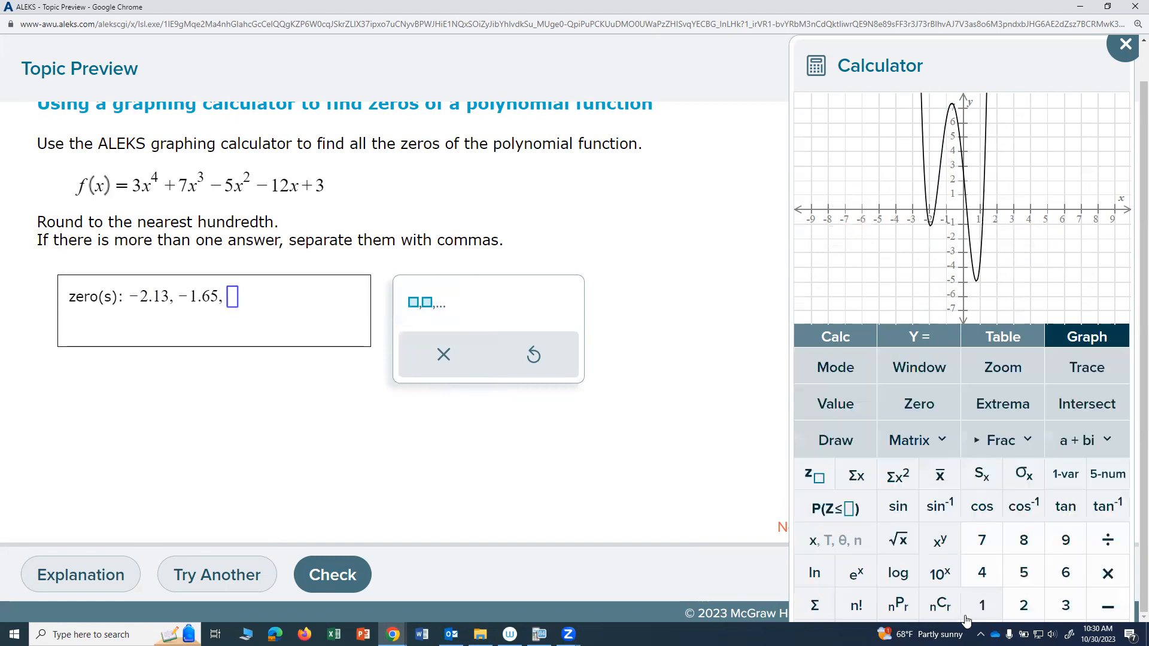
pyautogui.click(920, 406)
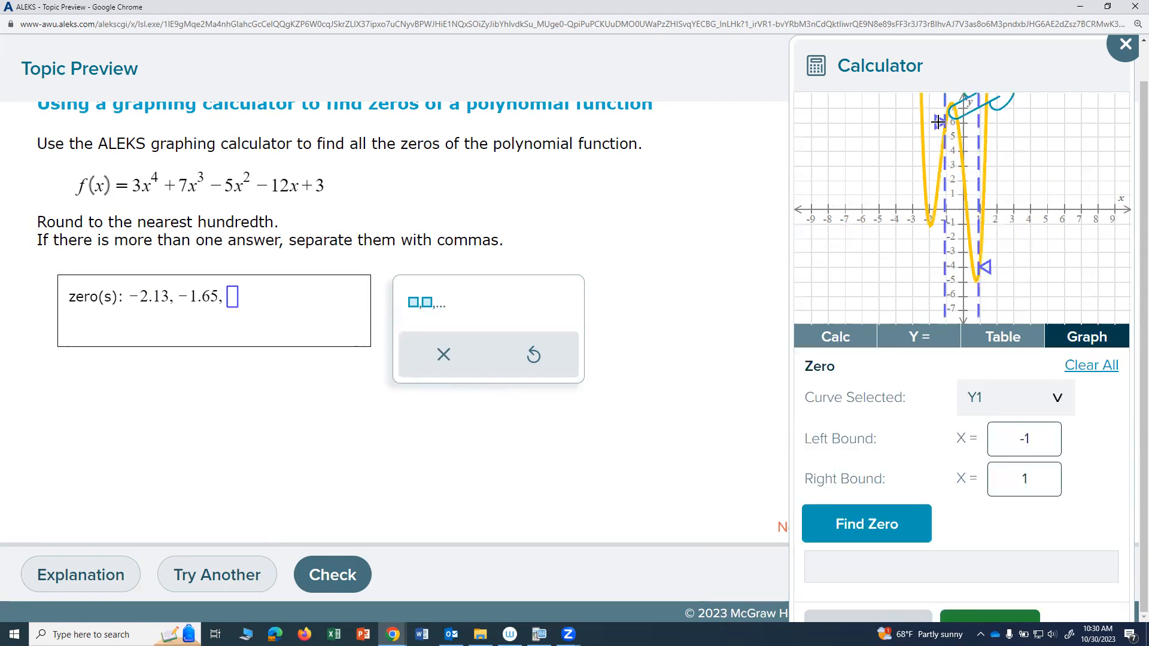
pyautogui.moveTo(938, 122); pyautogui.dragTo(957, 121)
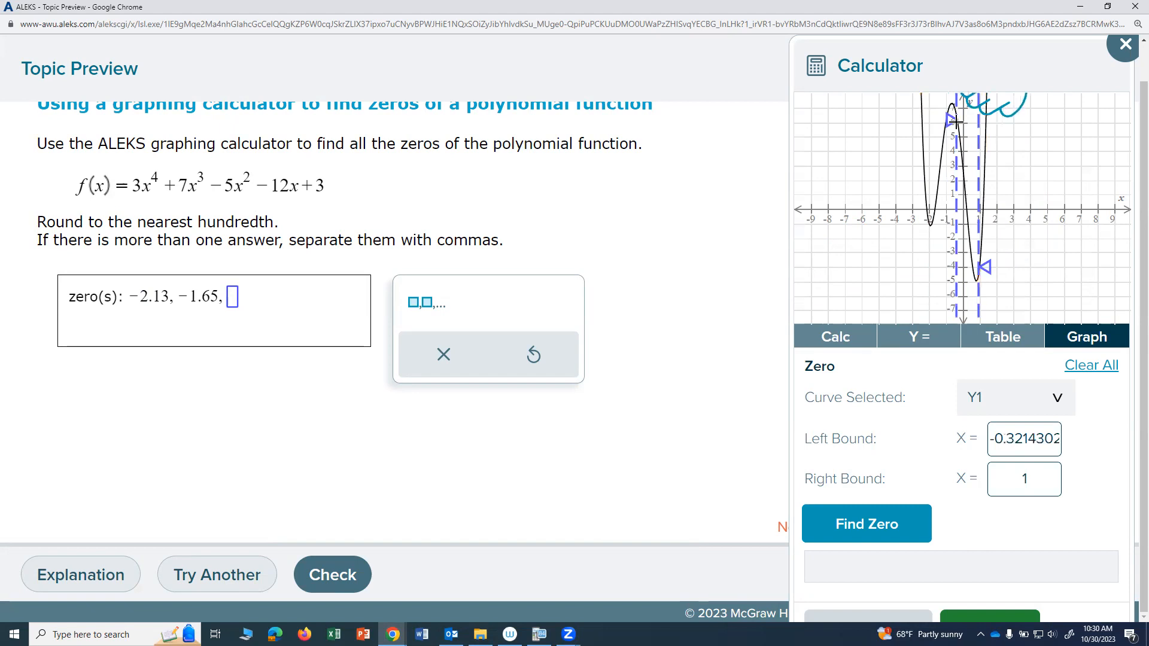
pyautogui.moveTo(982, 267); pyautogui.dragTo(974, 270)
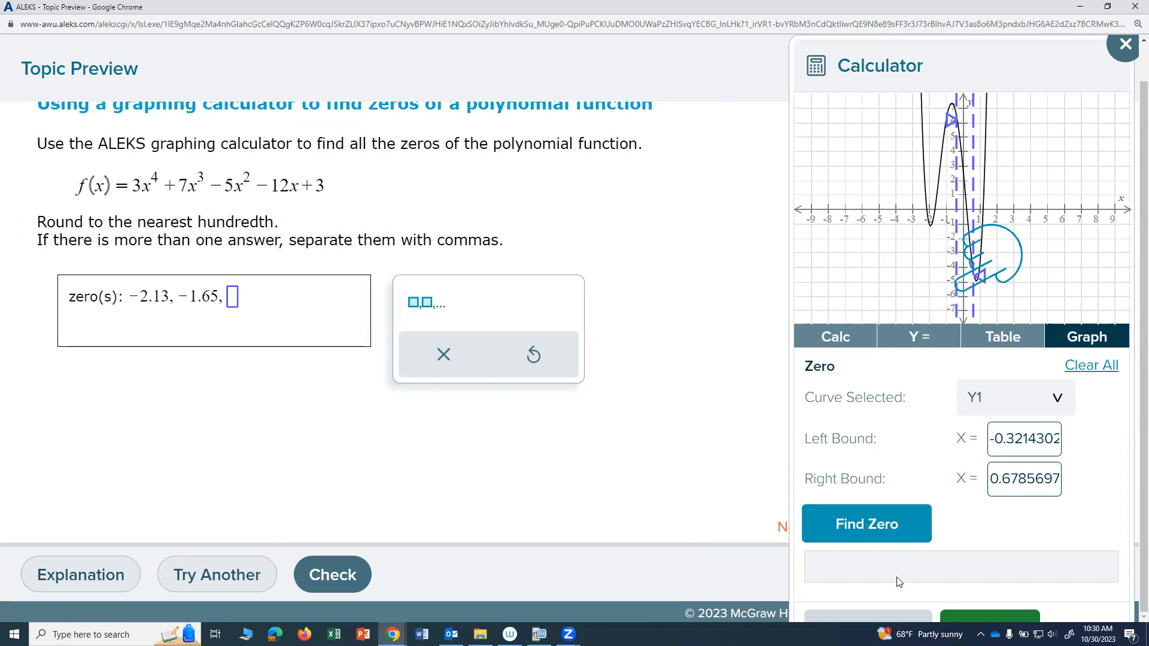
pyautogui.click(890, 524)
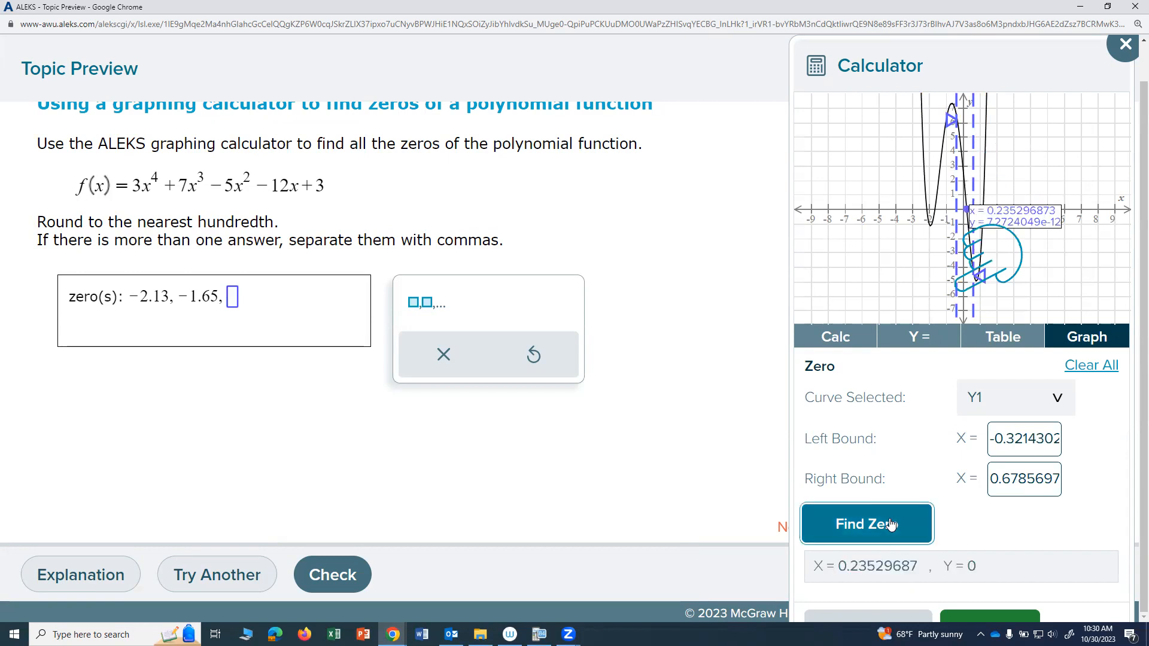
# Step: Enter 0.24 as the third zero in the answer and add a comma for another entry
pyautogui.click(235, 304)
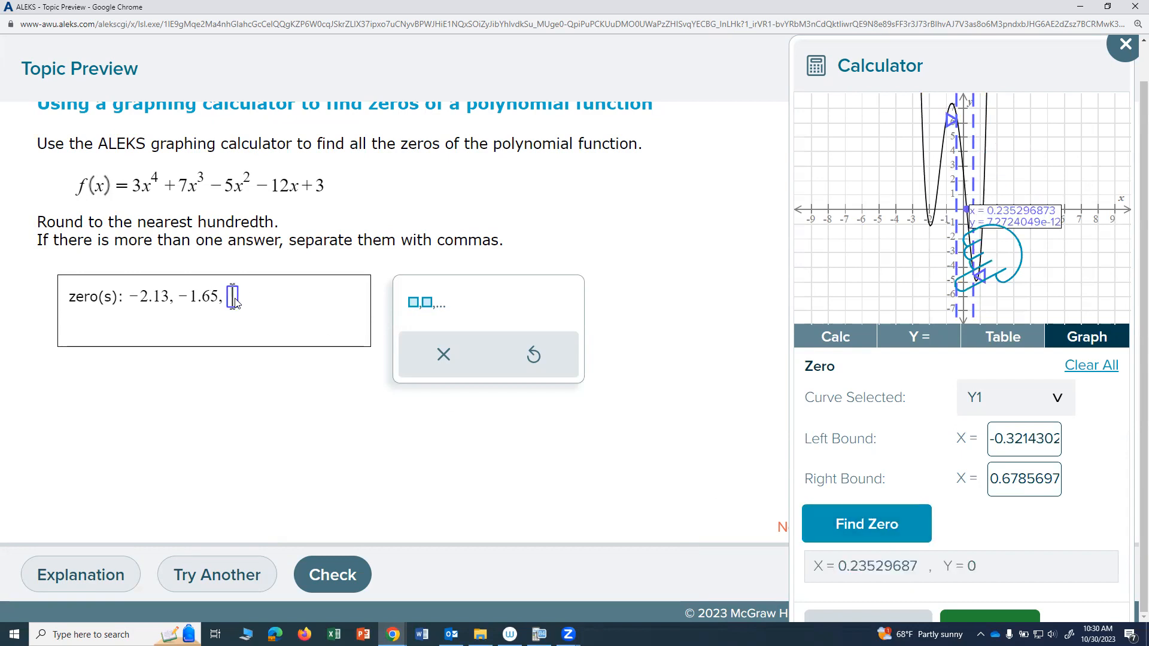
pyautogui.write('0.24,')
# Step: Find the fourth zero of Y1 using a left bound of about 0.73 and a right bound of 1.5
pyautogui.click(965, 619)
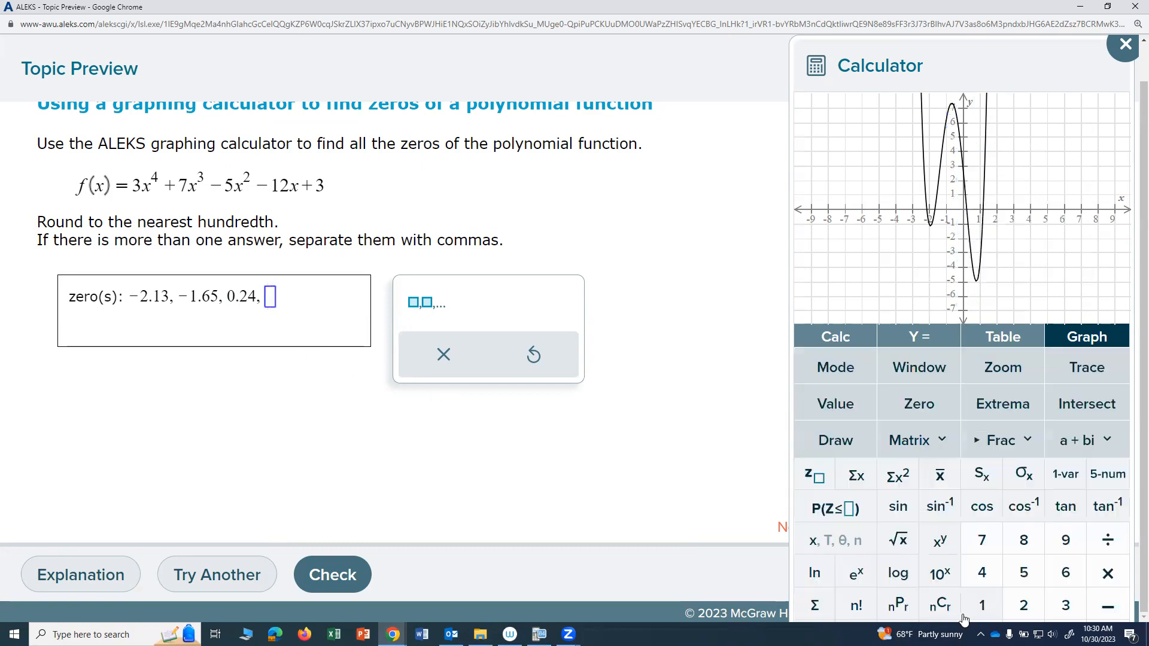
pyautogui.click(921, 409)
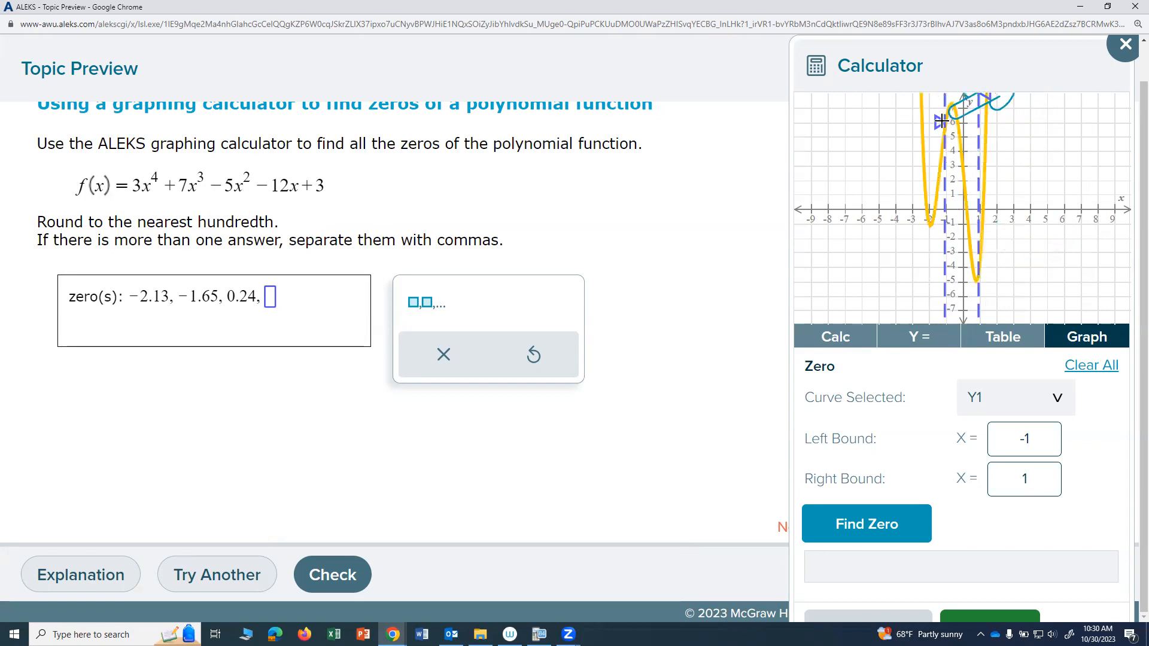
pyautogui.moveTo(940, 122); pyautogui.dragTo(978, 117)
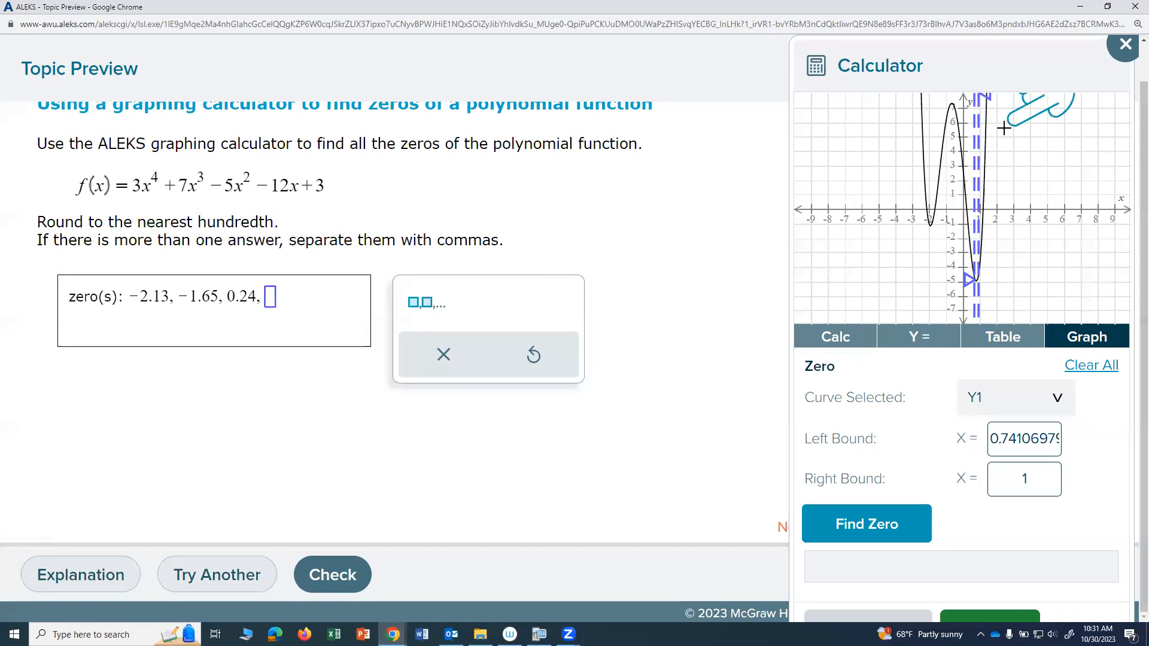
pyautogui.hotkey('ctrl', '-')
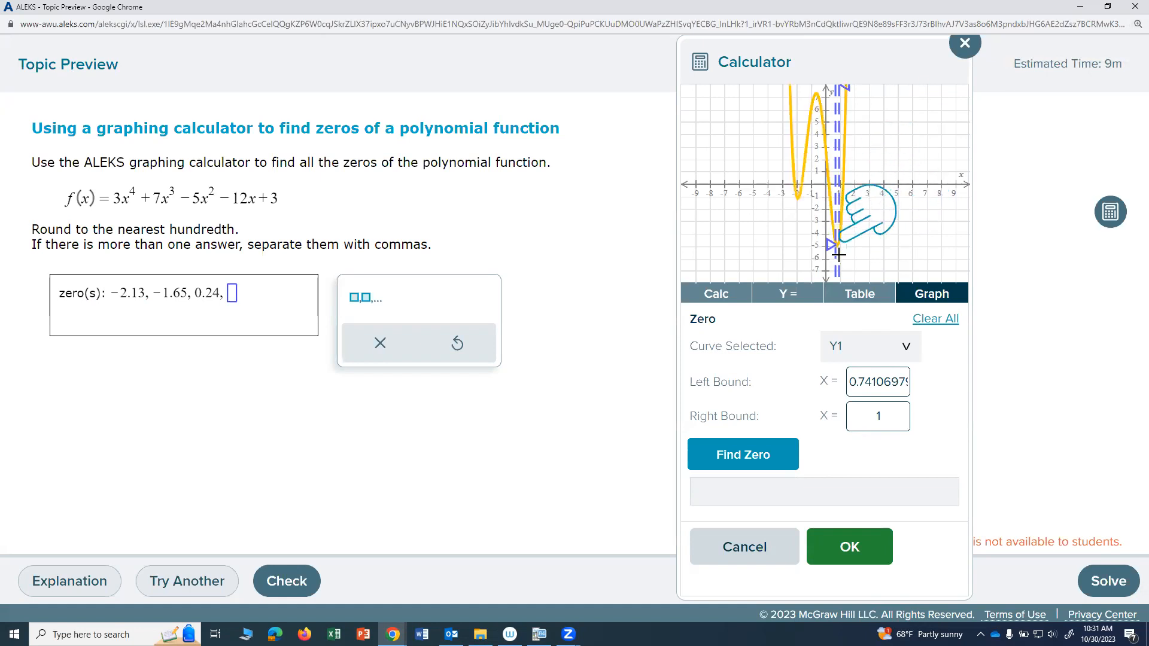
pyautogui.moveTo(840, 255); pyautogui.dragTo(862, 254)
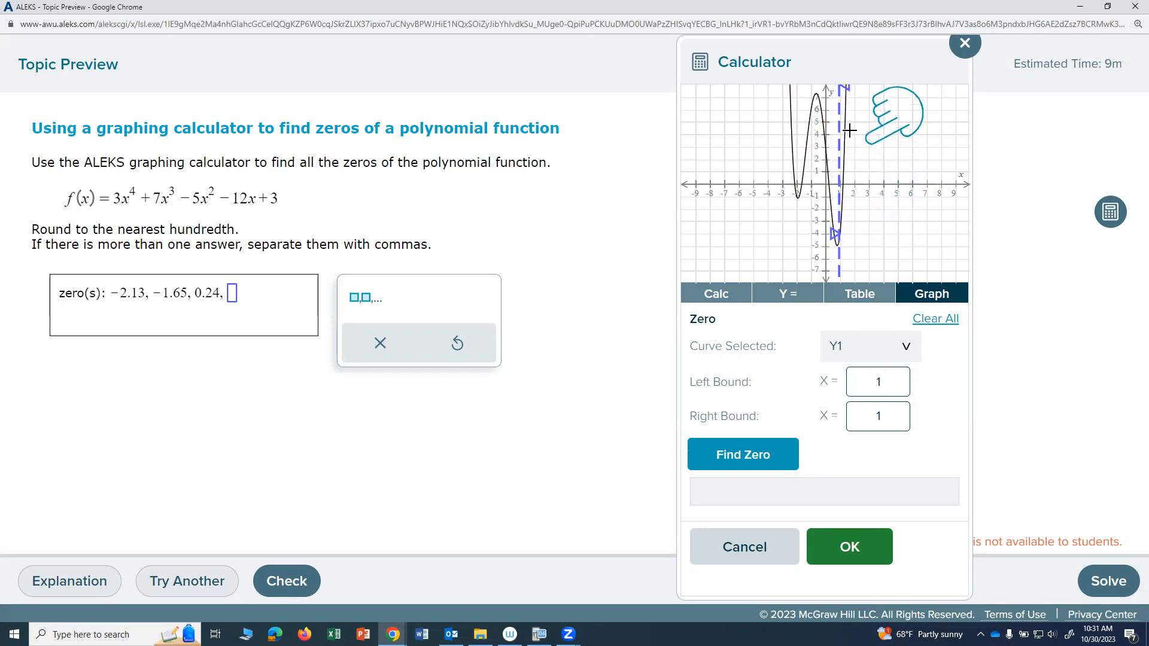
pyautogui.moveTo(836, 241); pyautogui.dragTo(836, 238)
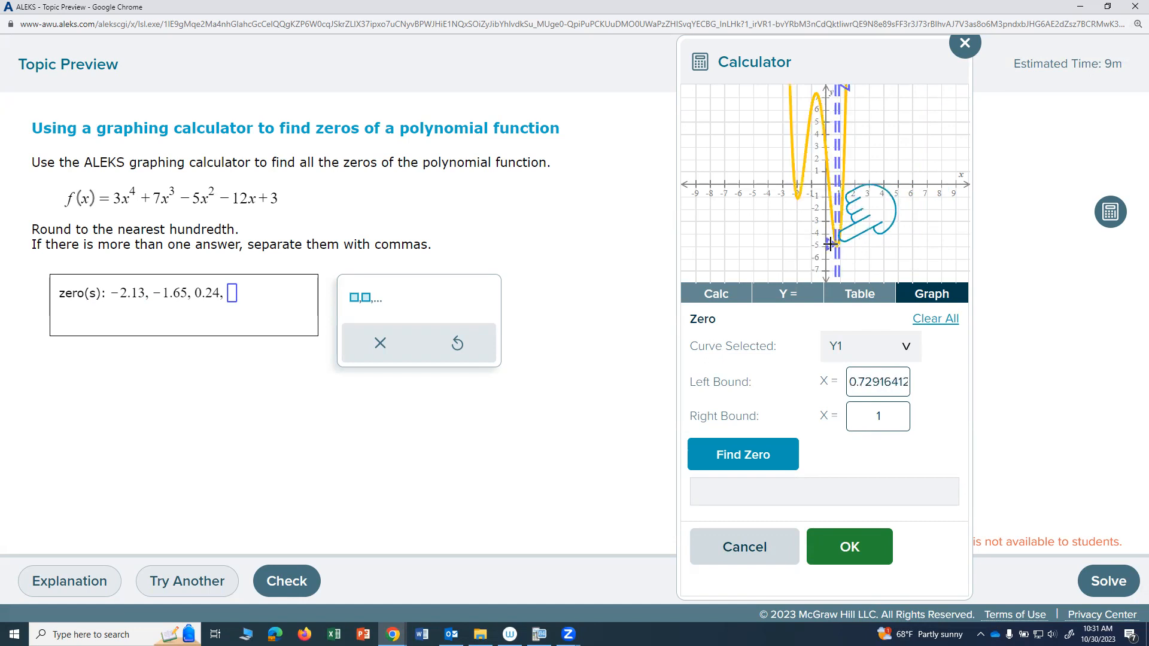
pyautogui.click(870, 419)
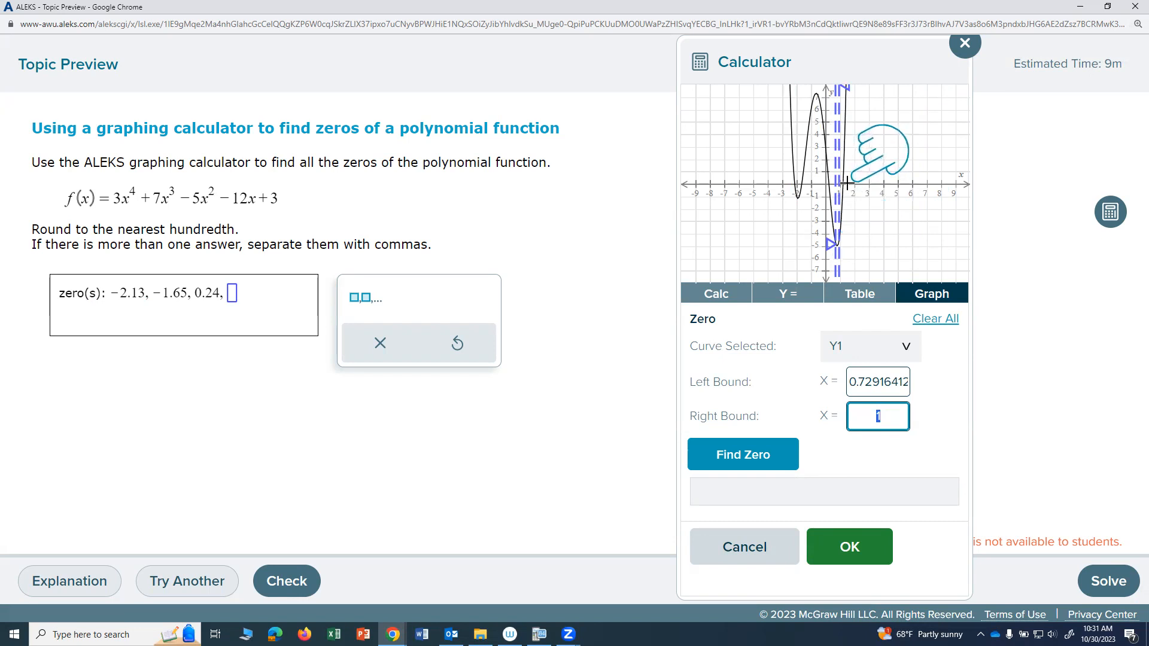
pyautogui.write('1.5')
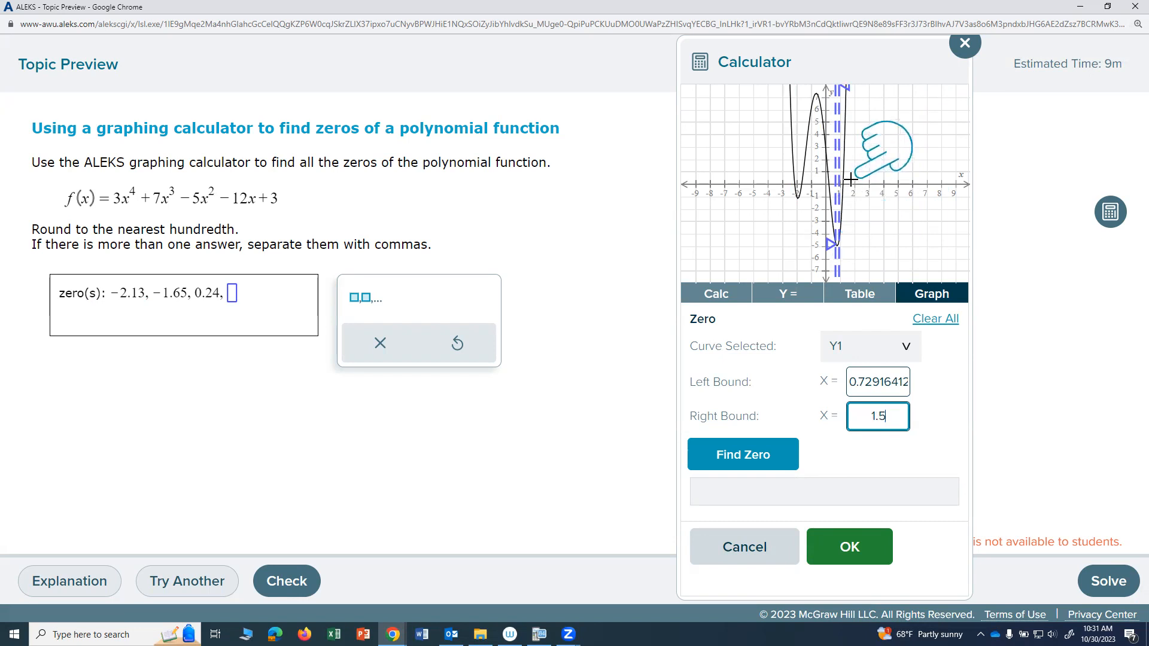
pyautogui.click(763, 466)
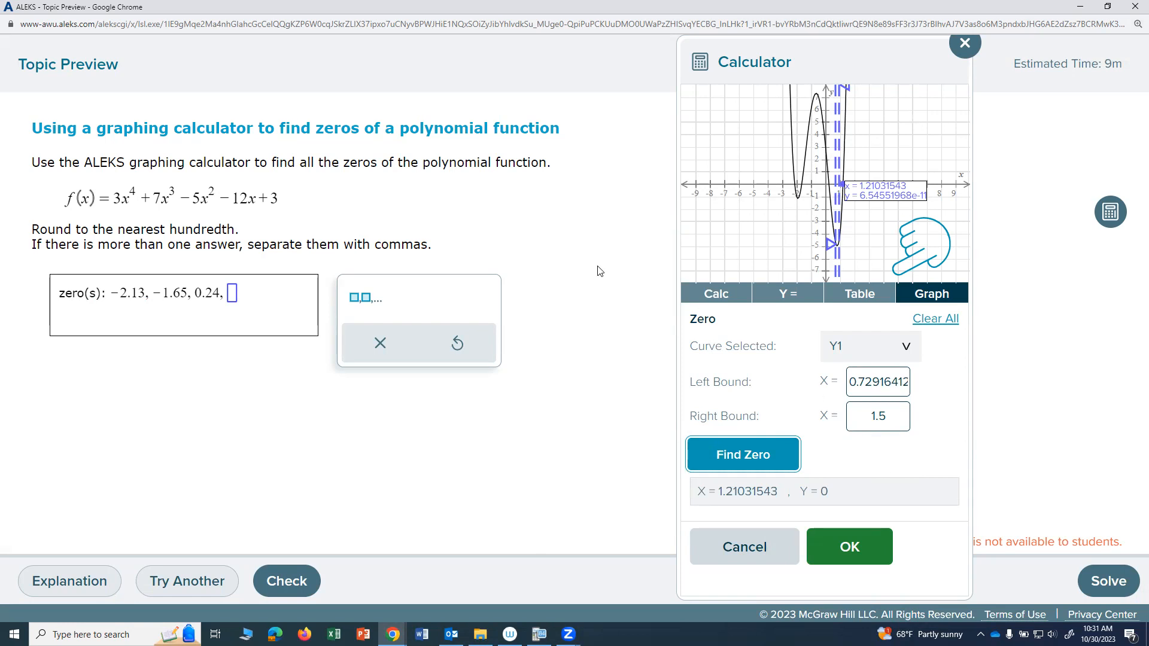
# Step: Enter 1.21 as the fourth zero in the answer and submit the answer for checking
pyautogui.click(234, 294)
pyautogui.write('1.21')
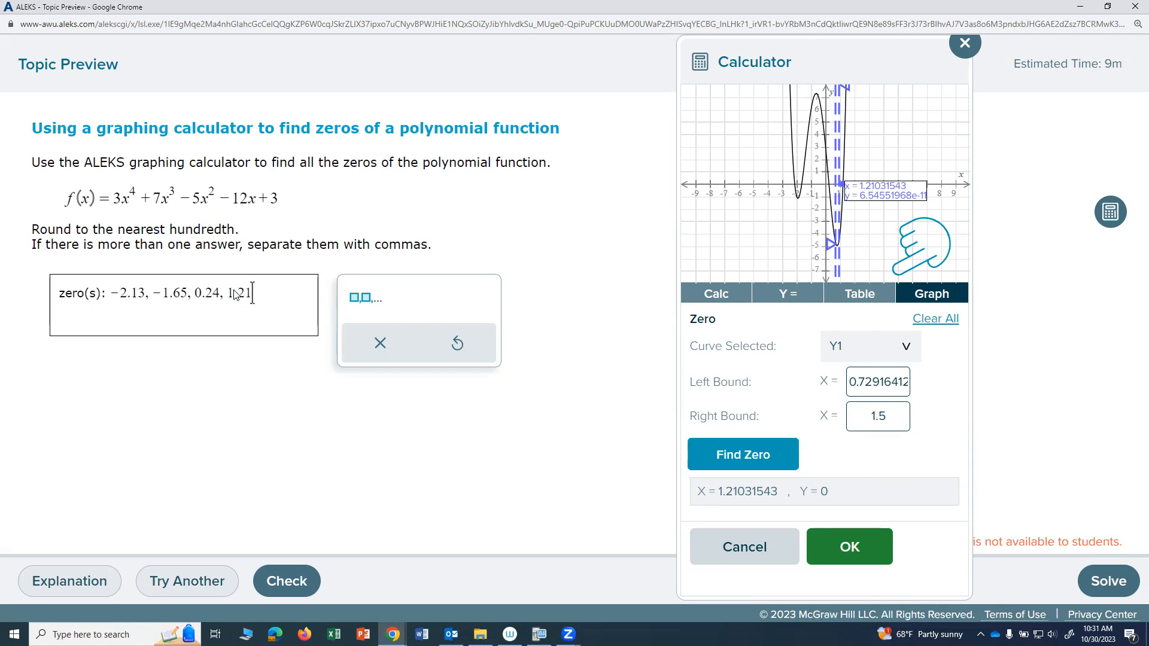
pyautogui.click(287, 581)
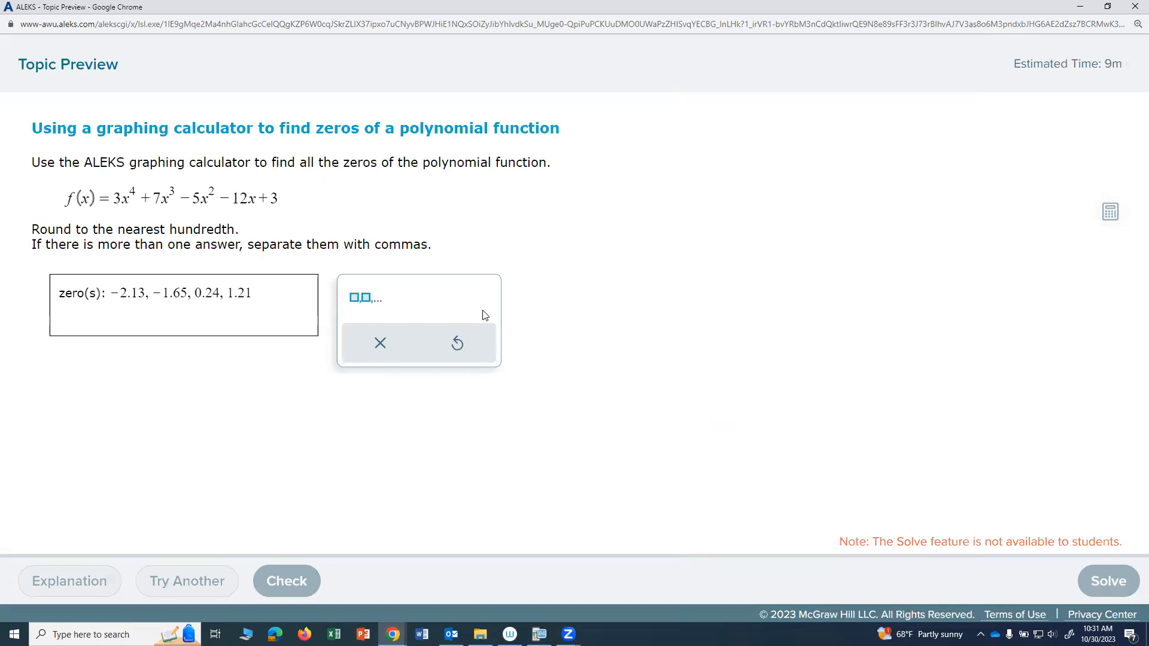